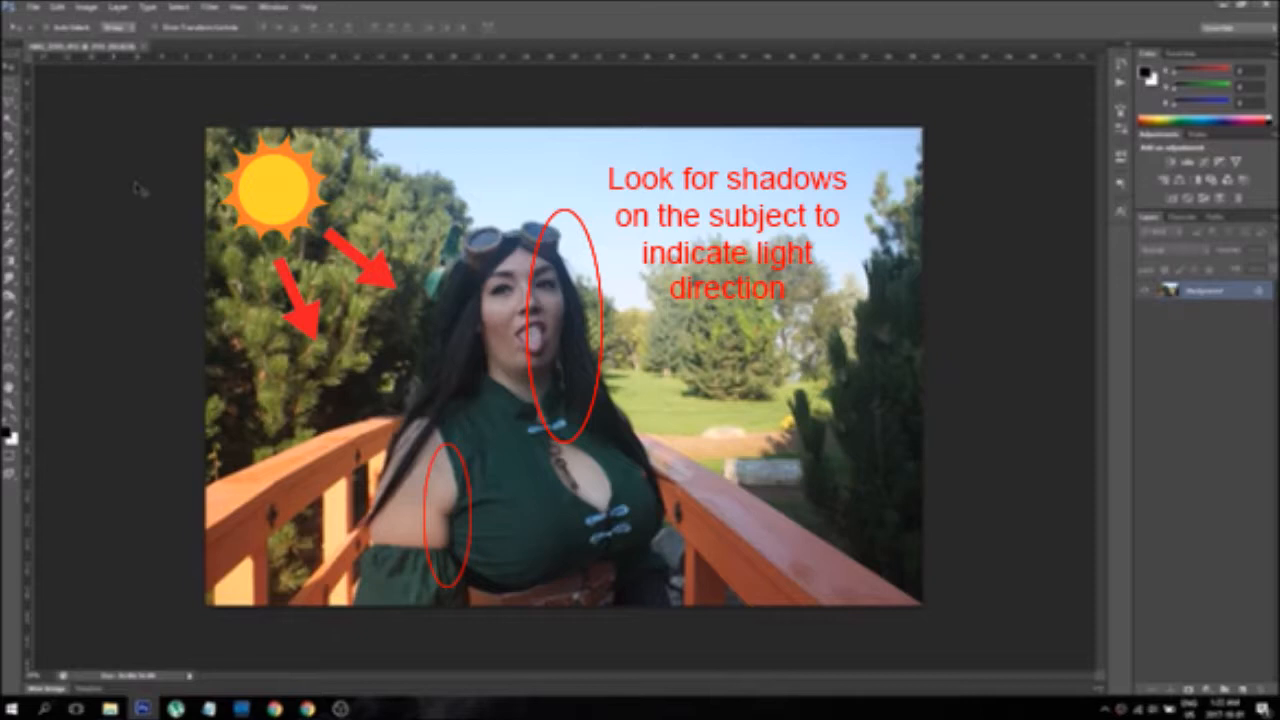
Step: Unlock the background as an editable layer and add a Brightness/Contrast adjustment with brightness 37 and slightly raised contrast
double_click(1163, 288)
key("Return")
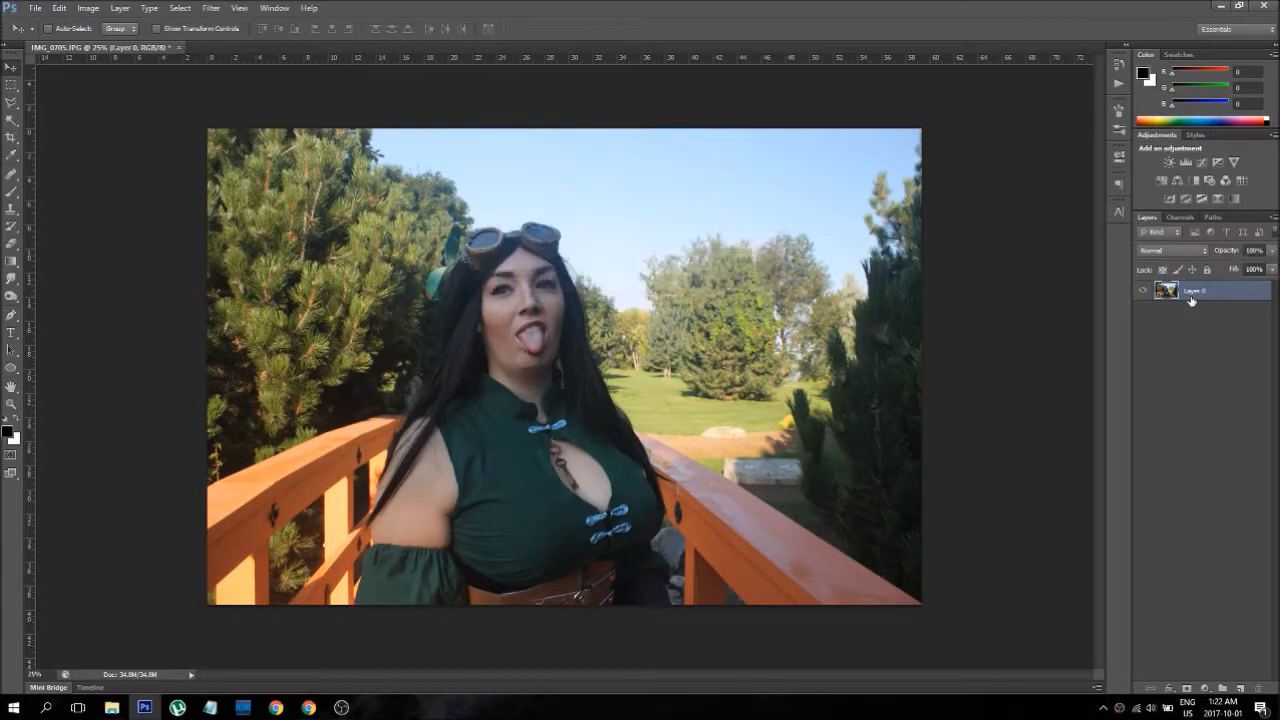
left_click(1169, 162)
left_click_drag(1006, 220, 1024, 222)
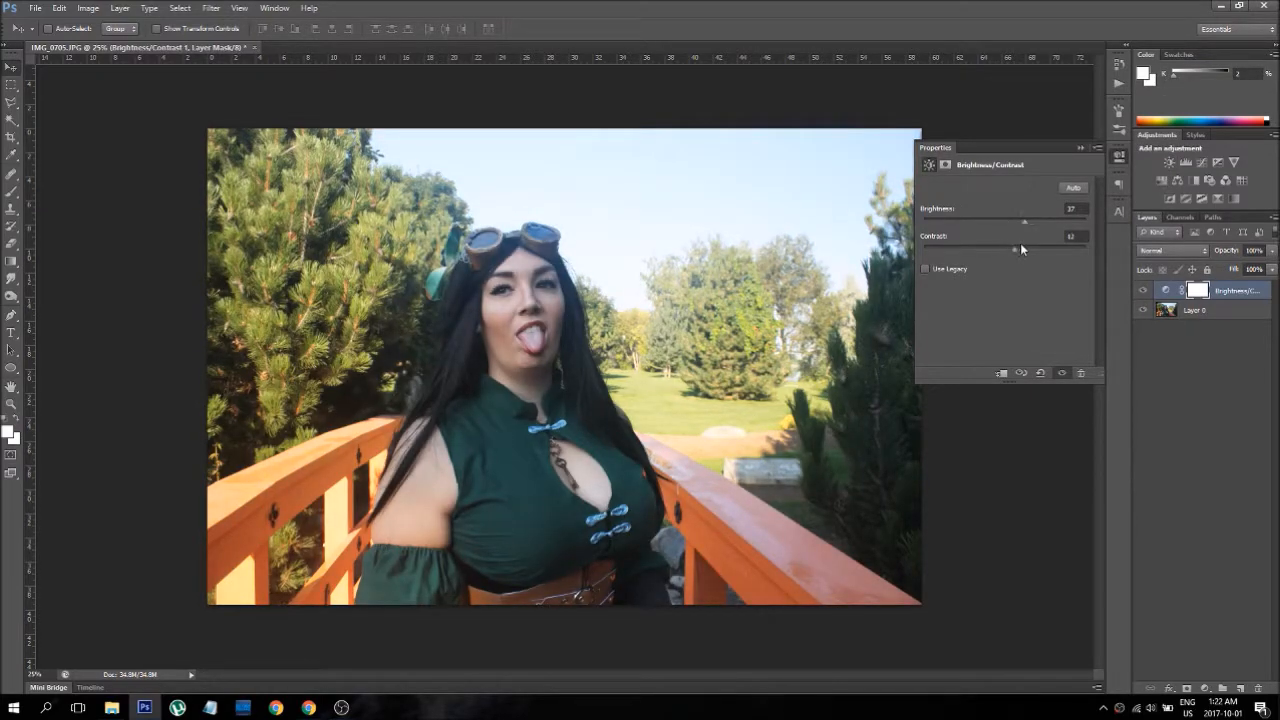
left_click(1080, 148)
Step: Add a Hue/Saturation adjustment above the photo with saturation +23
left_click(1163, 181)
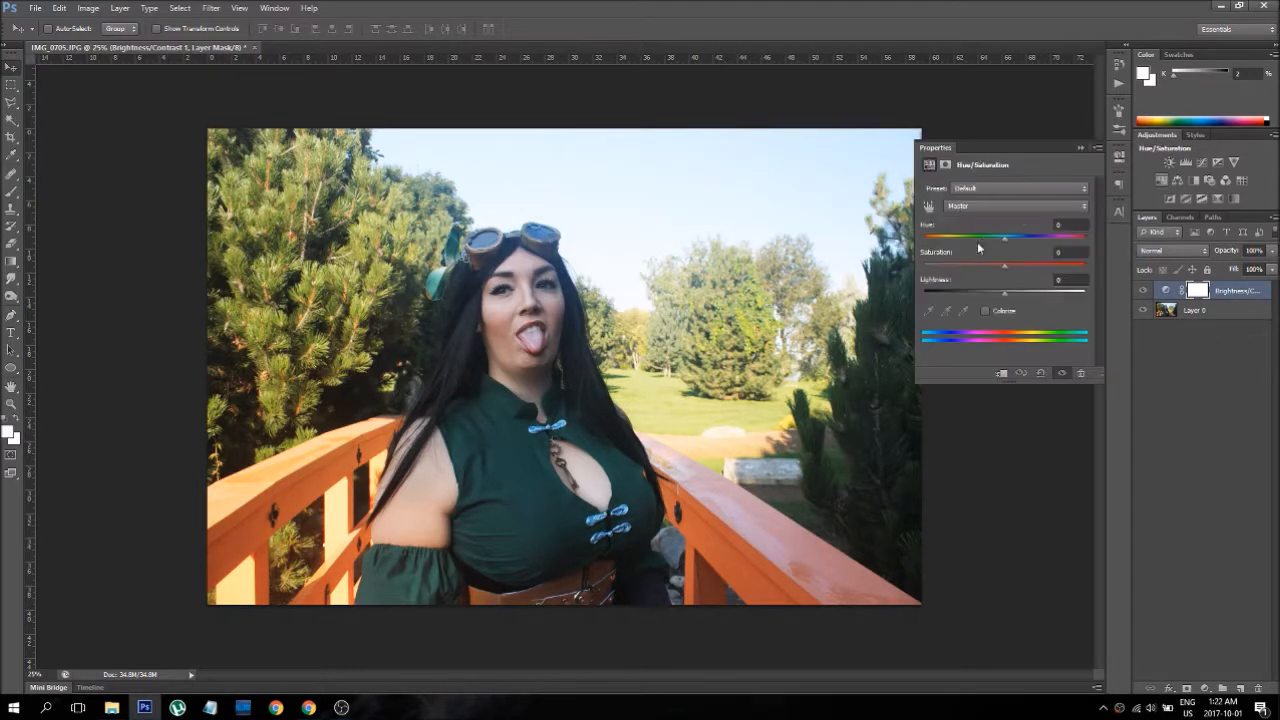
left_click_drag(1008, 261, 1010, 263)
left_click(1023, 265)
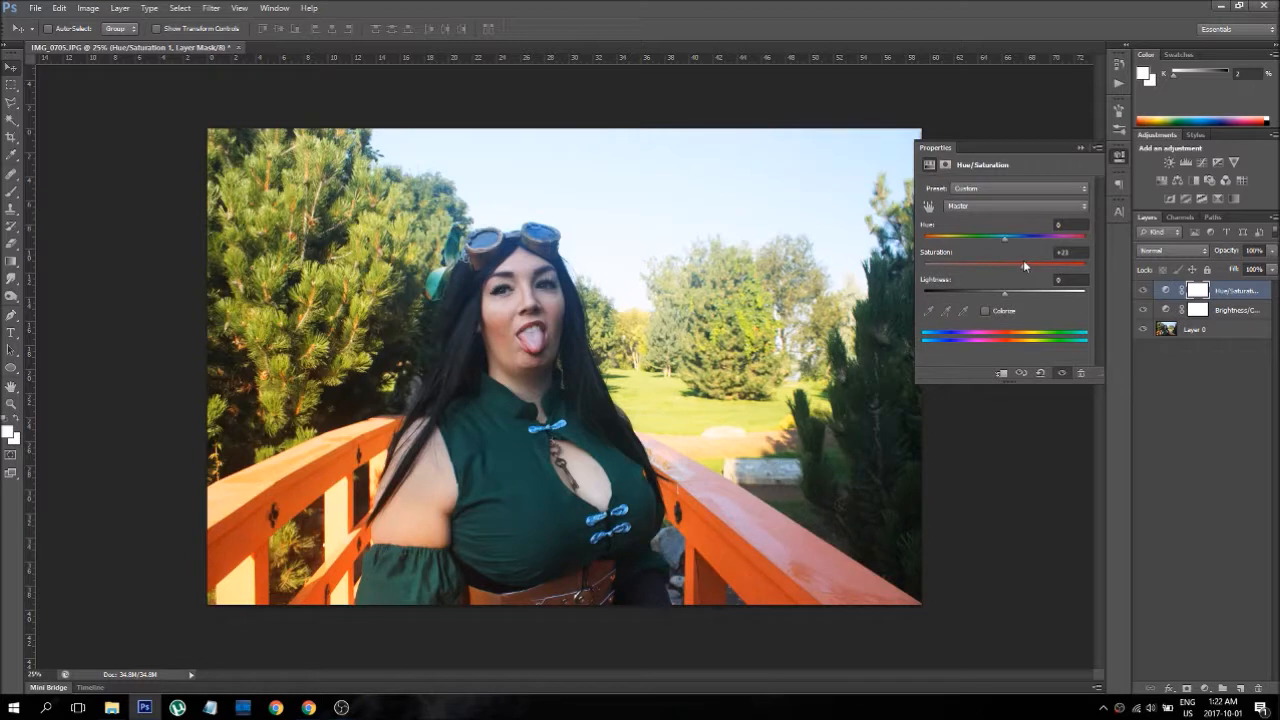
left_click(1079, 148)
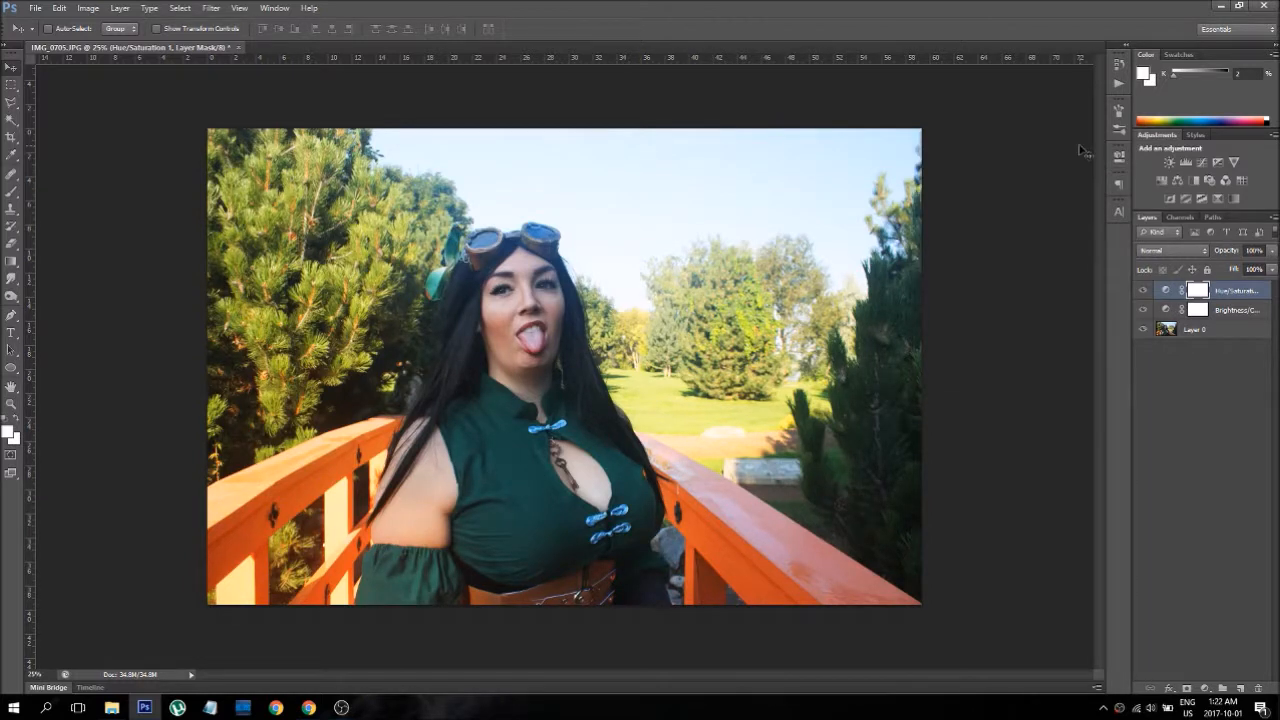
Step: Merge both adjustment layers and the photo layer into a single layer
left_click(1227, 330, "shift")
right_click(1226, 329)
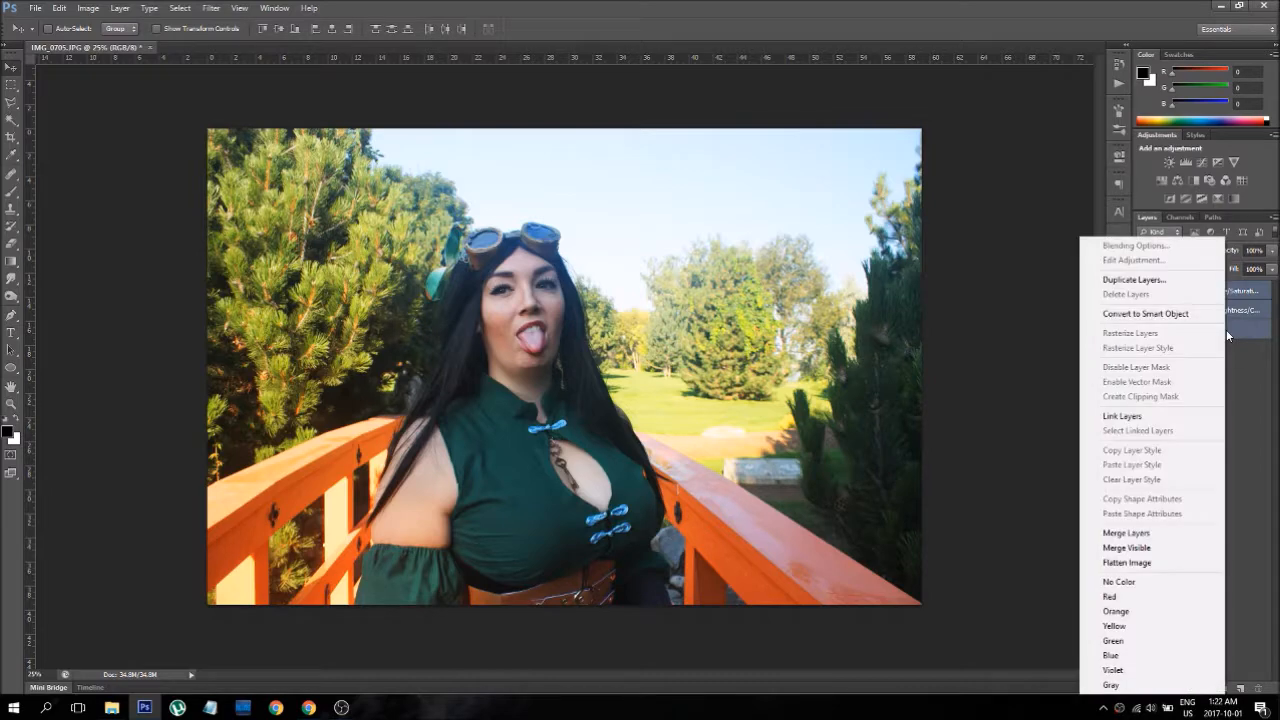
left_click(1118, 532)
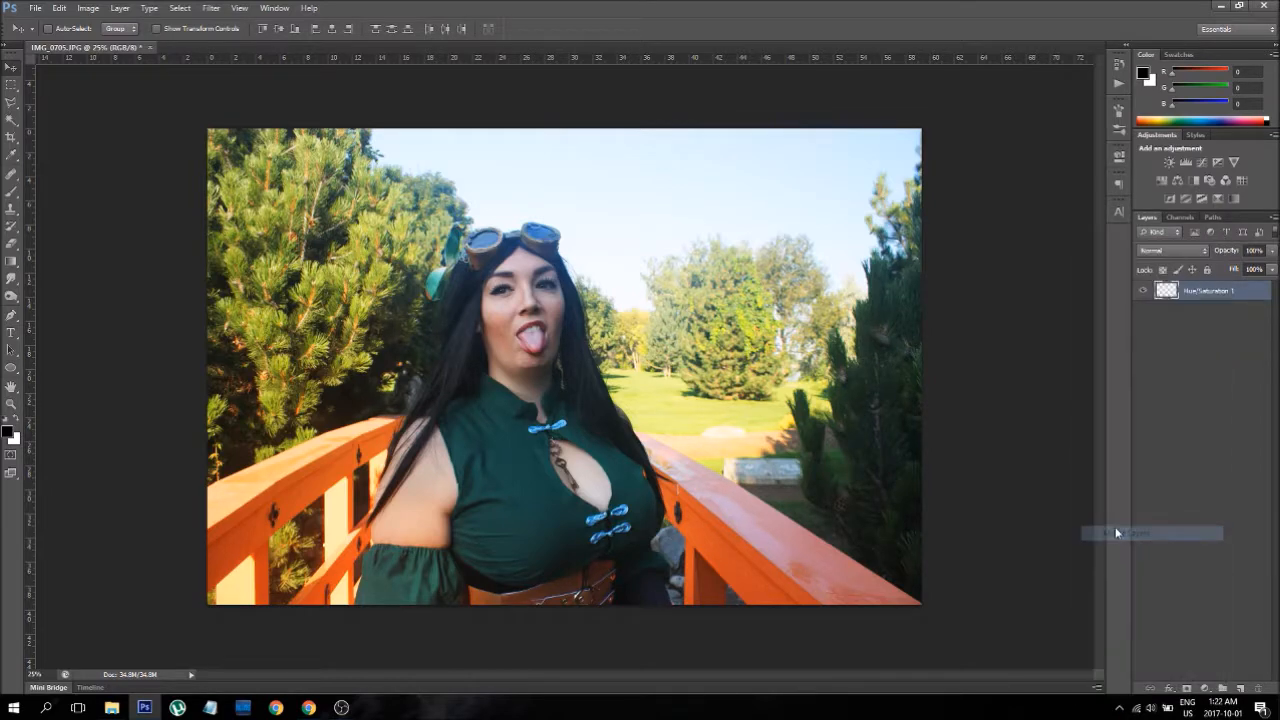
Step: Start a Pen tool path at the photo's lower edge and trace up the outer edge of the near green sleeve
key("ctrl+plus")
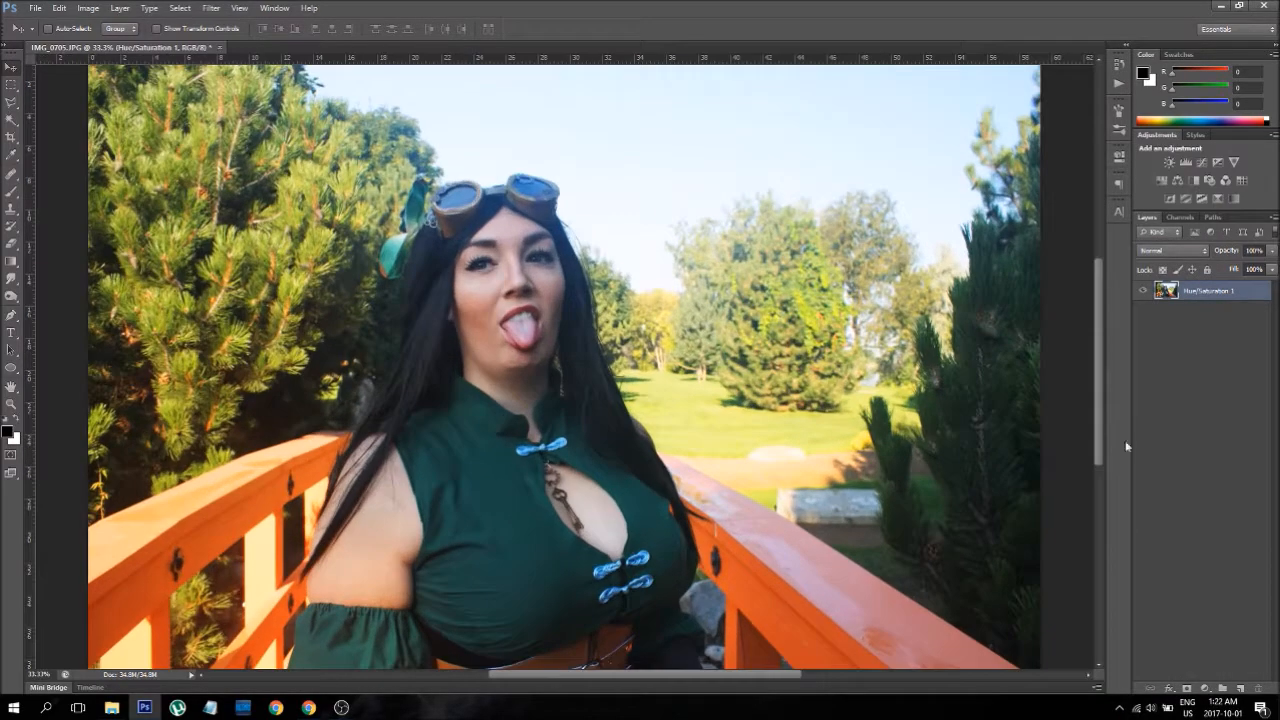
left_click_drag(1103, 384, 1100, 412)
left_click_drag(544, 675, 484, 677)
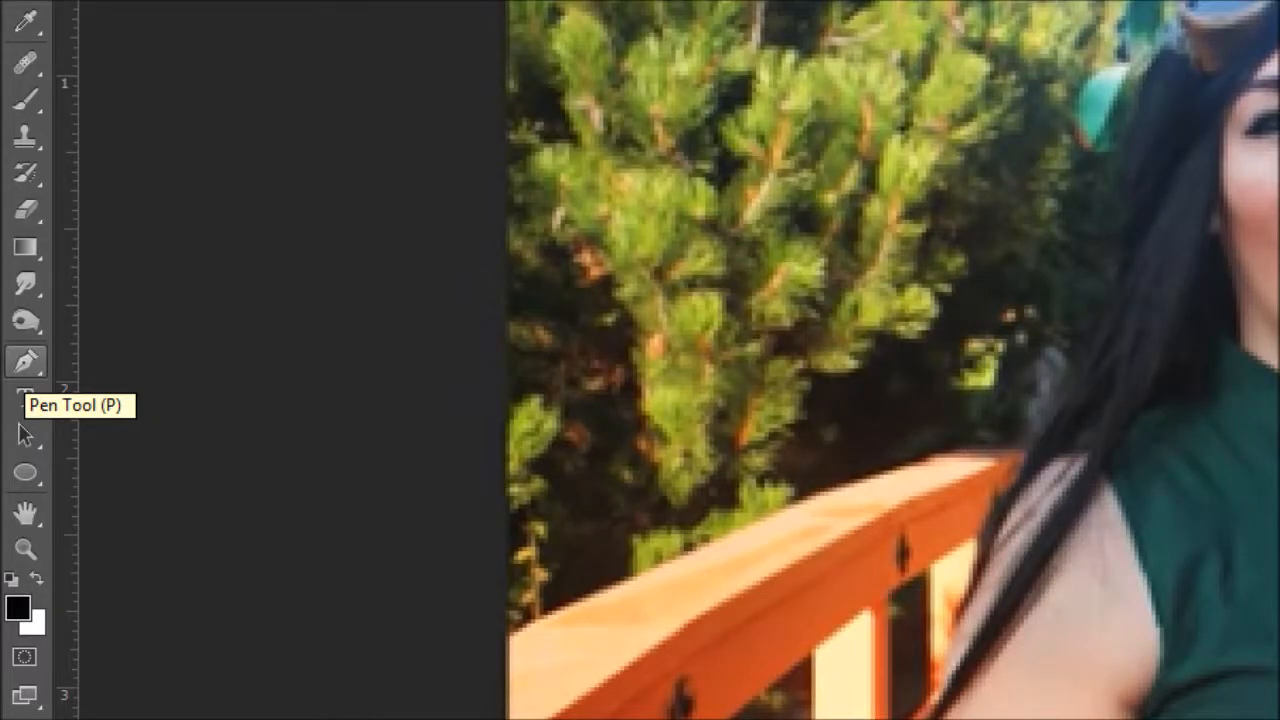
left_click(25, 361)
scroll(666, 537, "up", 5)
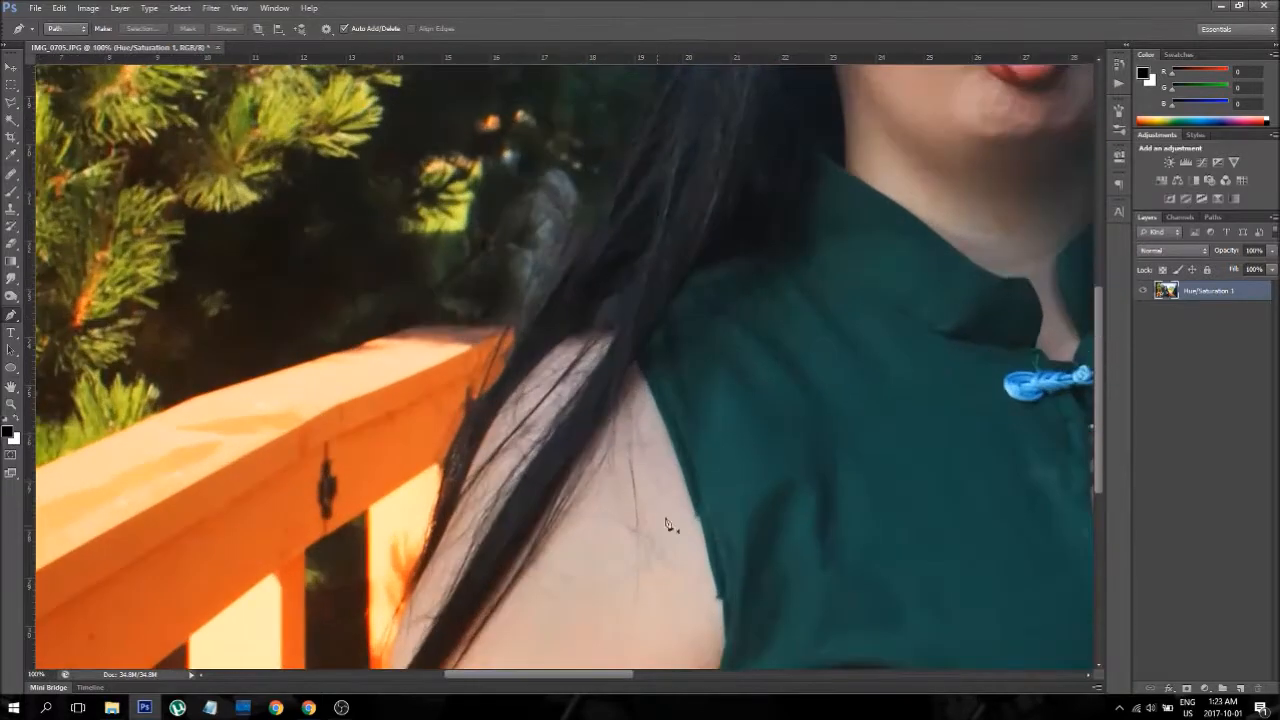
left_click_drag(1100, 367, 1091, 472)
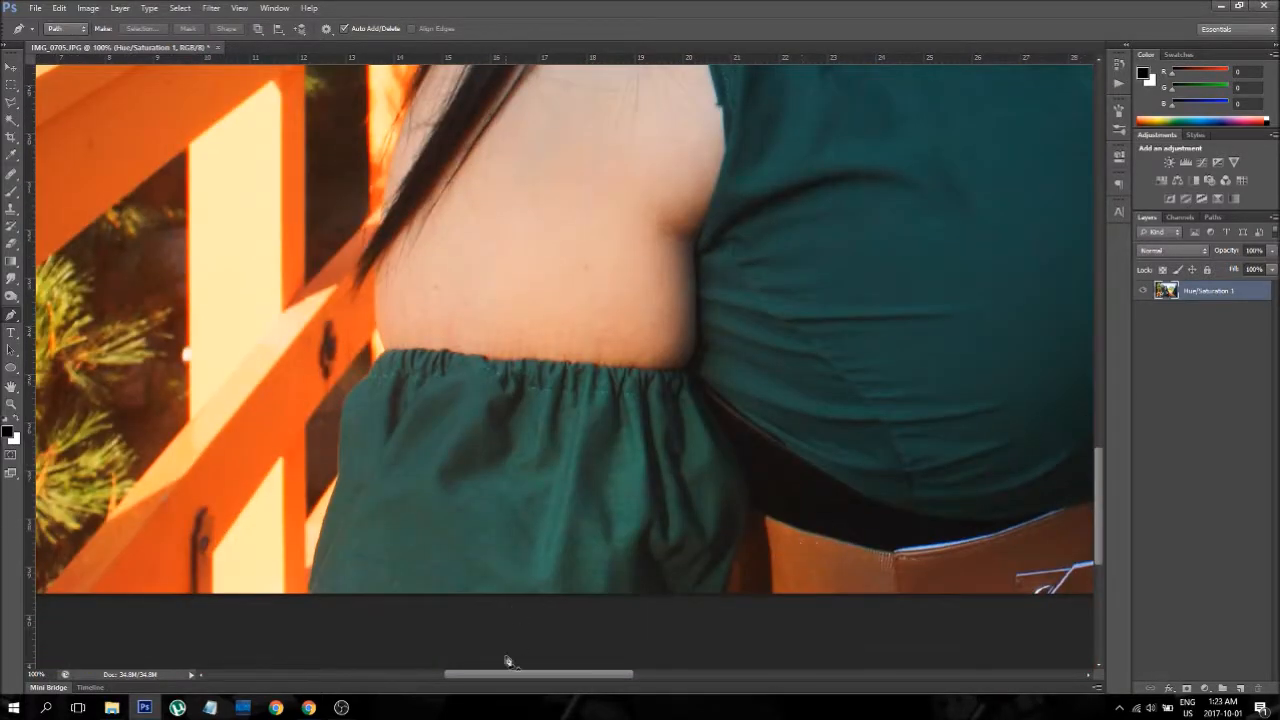
left_click_drag(495, 678, 471, 676)
scroll(688, 495, "up", 2)
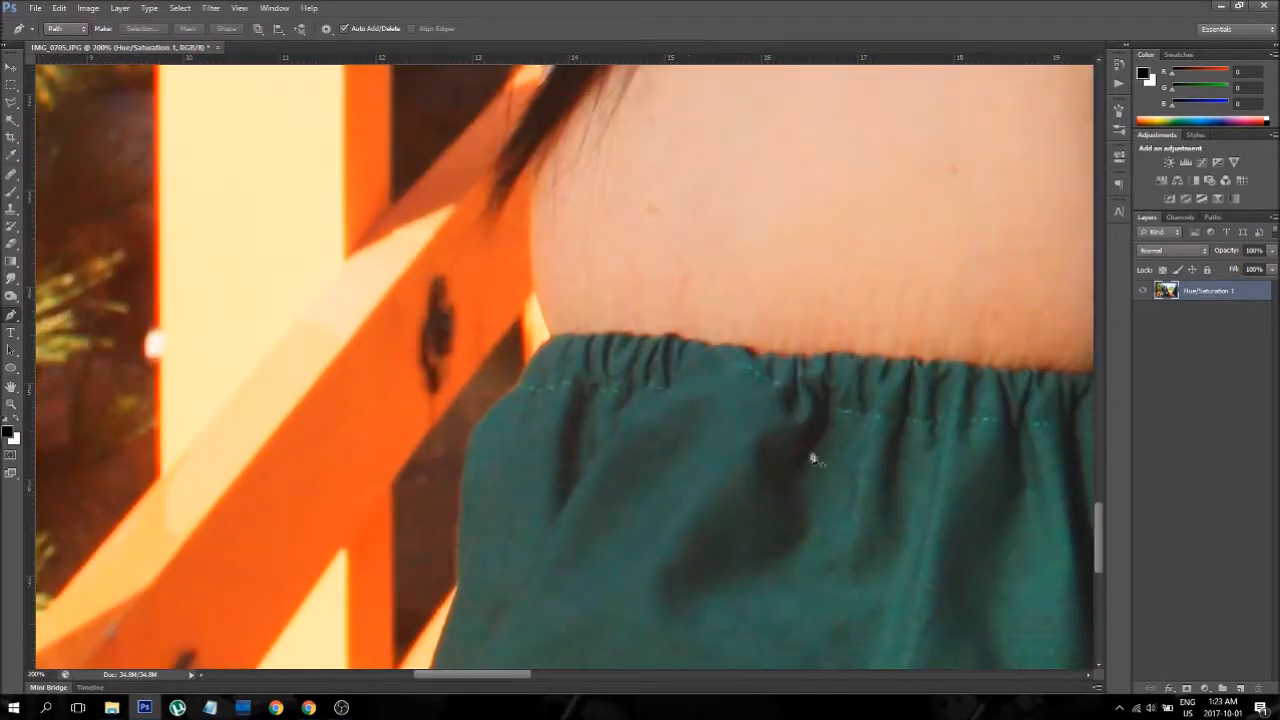
left_click_drag(1102, 529, 1091, 566)
left_click(400, 510)
left_click(398, 497)
left_click(408, 440)
left_click(421, 394)
left_click(433, 347)
left_click(444, 311)
left_click(458, 280)
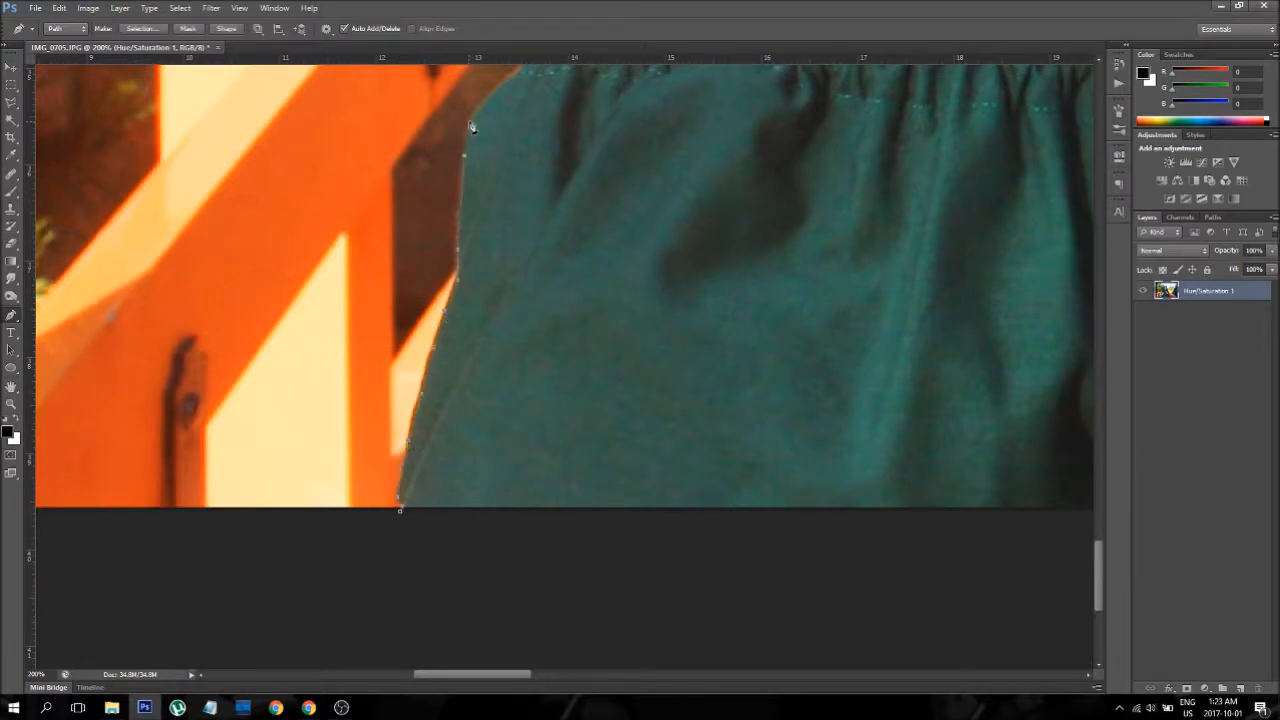
Step: Continue the path past the sleeve cuff and bare arm, following the hair strands against the orange railing
scroll(950, 175, "up", 5)
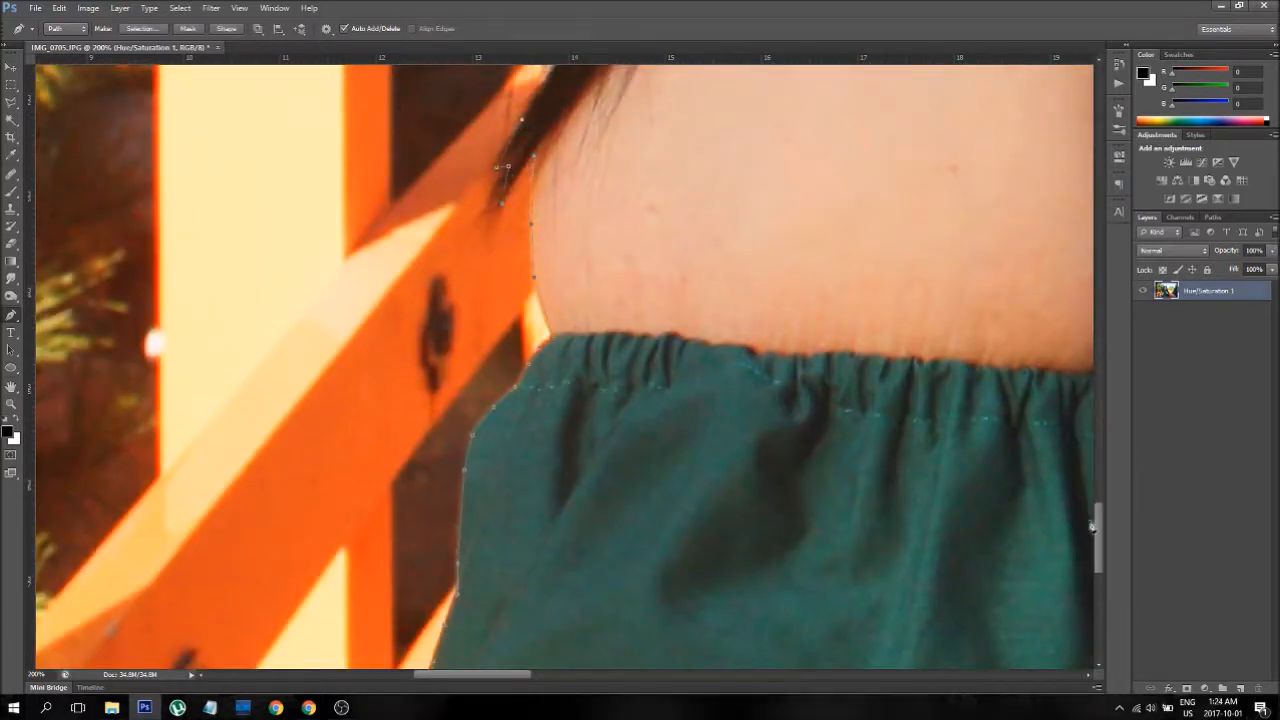
scroll(573, 272, "up", 4)
scroll(573, 272, "up", 5)
left_click(690, 320)
left_click(698, 245)
left_click(716, 215)
left_click(737, 180)
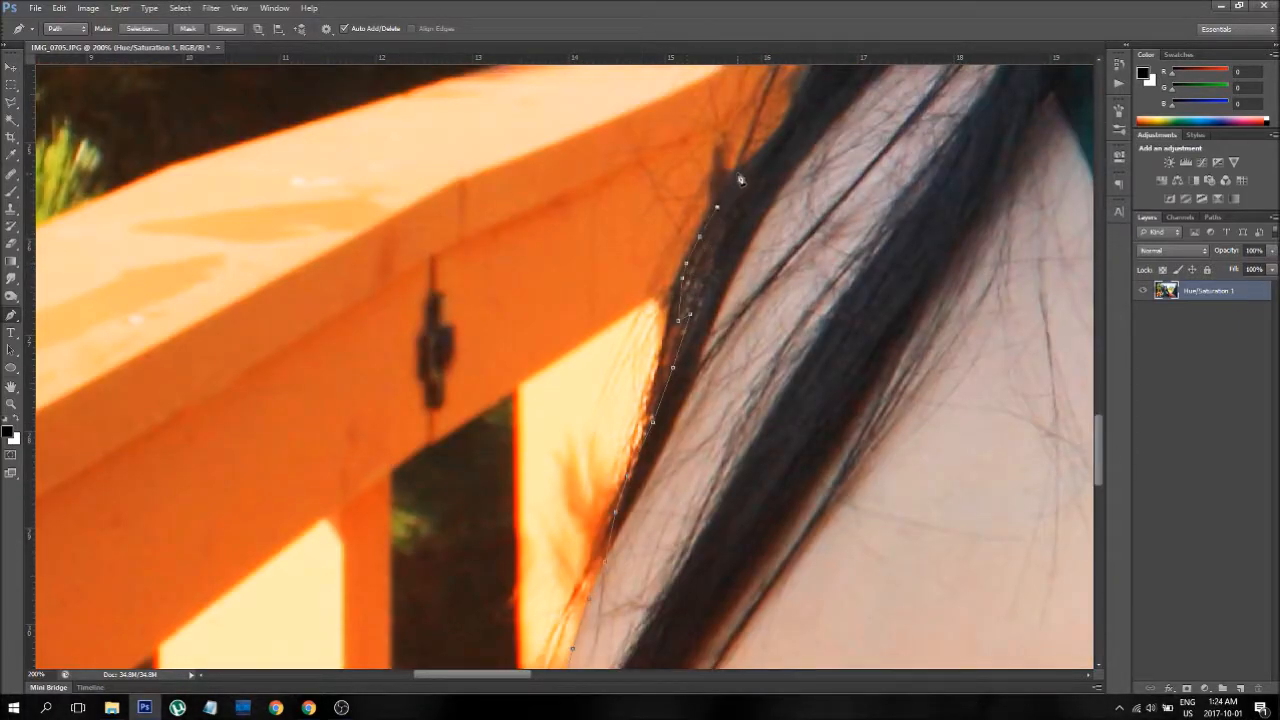
left_click(758, 165)
left_click(781, 137)
Step: Extend the path up the outer edge of the long hair, from above the railing to the green hair ornament
scroll(732, 440, "up", 3)
left_click(843, 331)
left_click(937, 168)
scroll(966, 149, "up", 4)
scroll(966, 534, "right", 7)
left_click(483, 334)
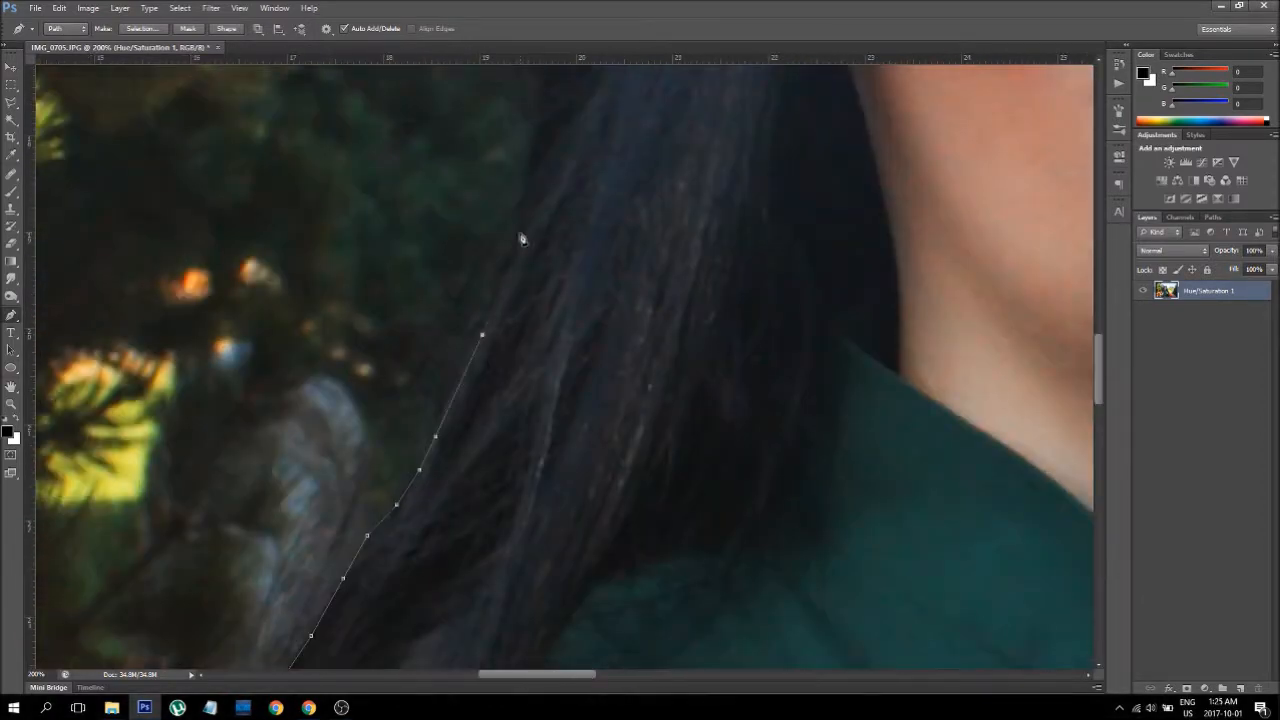
left_click(526, 227)
scroll(533, 200, "up", 3)
left_click(533, 403)
left_click(545, 311)
scroll(543, 196, "up", 3)
left_click(567, 307)
left_click(588, 215)
Step: Trace the path around the outer edge of the green hair ornament
left_click(545, 236)
left_click(441, 310)
left_click(402, 263)
left_click(400, 180)
left_click(428, 110)
scroll(445, 90, "up", 5)
left_click(455, 390)
left_click(474, 378)
left_click(529, 361)
left_click(519, 322)
left_click(530, 306)
left_click(524, 247)
left_click(545, 226)
left_click(566, 176)
left_click(580, 122)
Step: Carry the path over the ornament's tip and down its inner edge to the goggles
scroll(580, 122, "up", 3)
left_click(605, 224)
left_click(634, 210)
left_click(679, 216)
left_click(686, 245)
left_click(670, 314)
left_click(666, 352)
left_click(662, 412)
Step: Trace the path around the upper rim of the goggle lens beside the hair ornament
left_click(699, 371)
left_click(691, 314)
left_click(709, 292)
left_click(730, 260)
left_click(783, 238)
left_click(806, 214)
left_click(834, 208)
left_click(862, 206)
left_click(910, 198)
left_click(948, 202)
left_click(999, 226)
Step: Continue the path across the bridge between the two goggle lenses
scroll(1001, 236, "right", 5)
left_click(543, 244)
left_click(608, 224)
left_click(621, 224)
left_click(631, 232)
left_click(641, 203)
left_click(669, 168)
left_click(703, 159)
Step: Trace the path around the upper and outer rim of the second goggle lens
key("ctrl+plus")
scroll(706, 162, "up", 3)
left_click(787, 402)
left_click(864, 414)
left_click(1063, 466)
scroll(1062, 470, "right", 3)
left_click(737, 482)
left_click(783, 547)
Step: Extend the path down the side of the goggles and along the hair edge against the sky
scroll(777, 600, "down", 5)
left_click(763, 265)
left_click(752, 313)
left_click(786, 409)
left_click(856, 577)
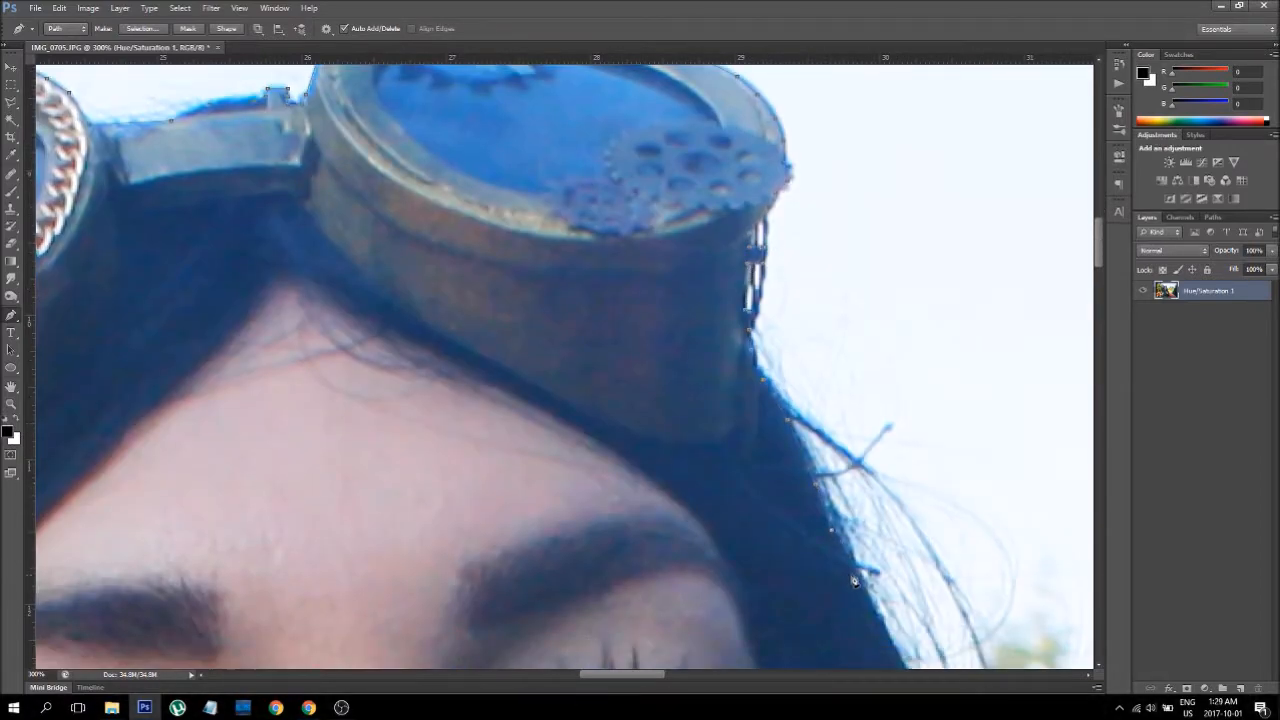
scroll(858, 580, "down", 5)
left_click(890, 146)
left_click(930, 226)
left_click_drag(638, 675, 671, 694)
left_click(673, 311)
Step: Trace the path down the long hair and around the far shoulder against the grass
left_click_drag(1099, 290, 1100, 403)
left_click(721, 590)
left_click(815, 322)
left_click(850, 401)
left_click(941, 603)
left_click_drag(645, 675, 674, 675)
left_click(670, 313)
left_click(830, 469)
left_click(898, 599)
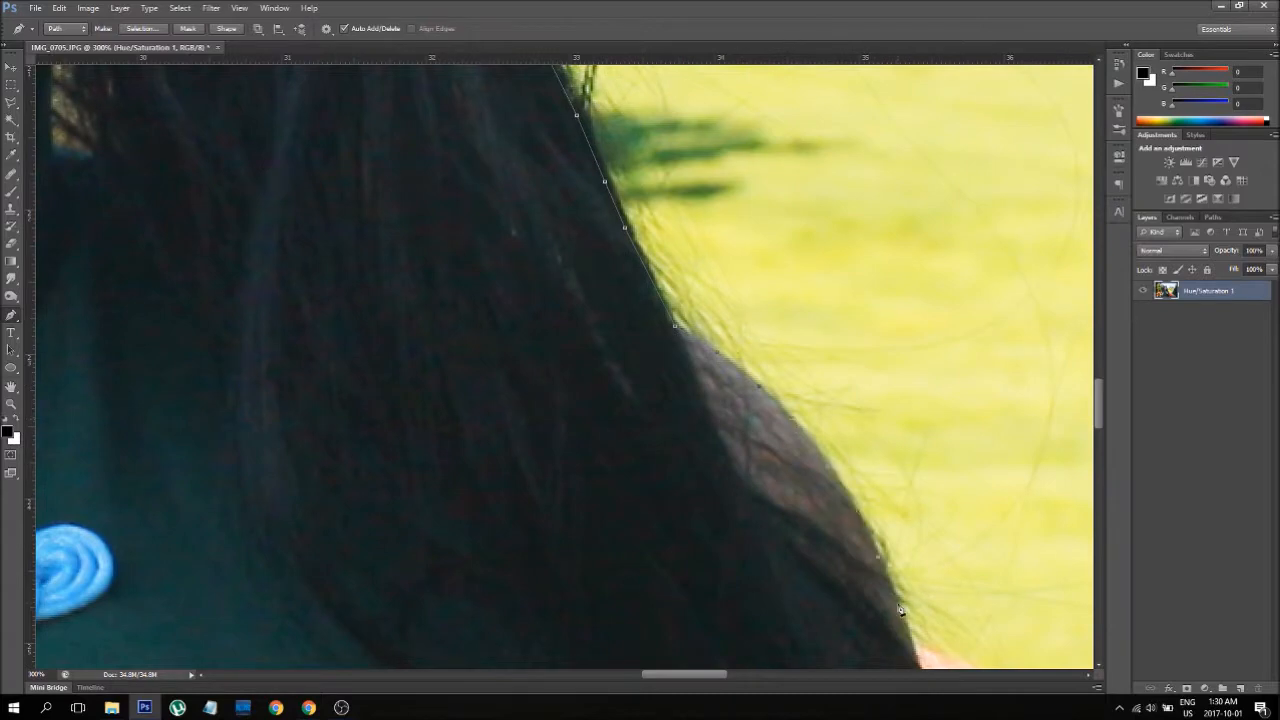
Step: Continue the path below the far shoulder, following the hair ends and the side of the dress
left_click_drag(1099, 405, 1099, 436)
left_click(920, 297)
left_click(938, 331)
left_click(978, 383)
left_click(1007, 430)
left_click(1035, 484)
left_click_drag(684, 675, 715, 675)
left_click_drag(1099, 437, 1100, 546)
left_click(828, 463)
key("ctrl+minus")
left_click(767, 595)
left_click(808, 443)
left_click(773, 569)
left_click(736, 624)
Step: Trace the path around the far dark green sleeve and down to the photo's lower edge
left_click(695, 344)
left_click(706, 383)
left_click(772, 399)
left_click(828, 474)
left_click(847, 531)
left_click(843, 602)
left_click(829, 362)
left_click(816, 379)
left_click(807, 384)
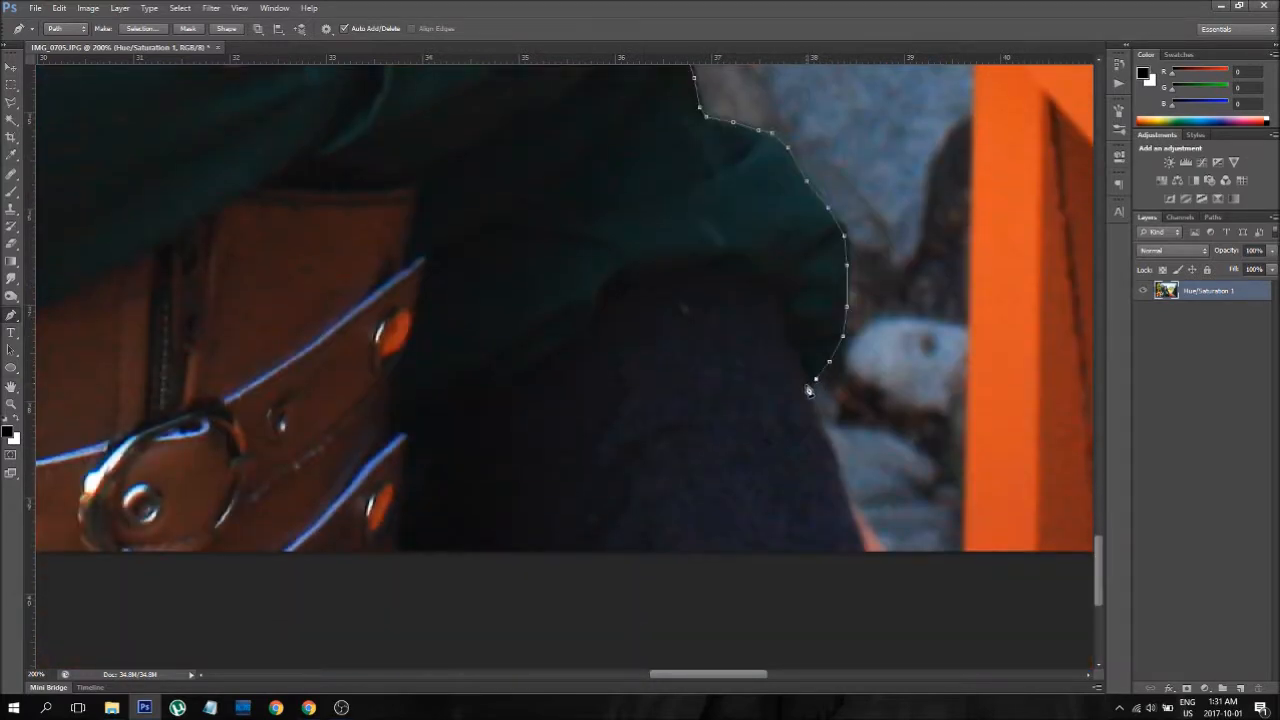
left_click(866, 561)
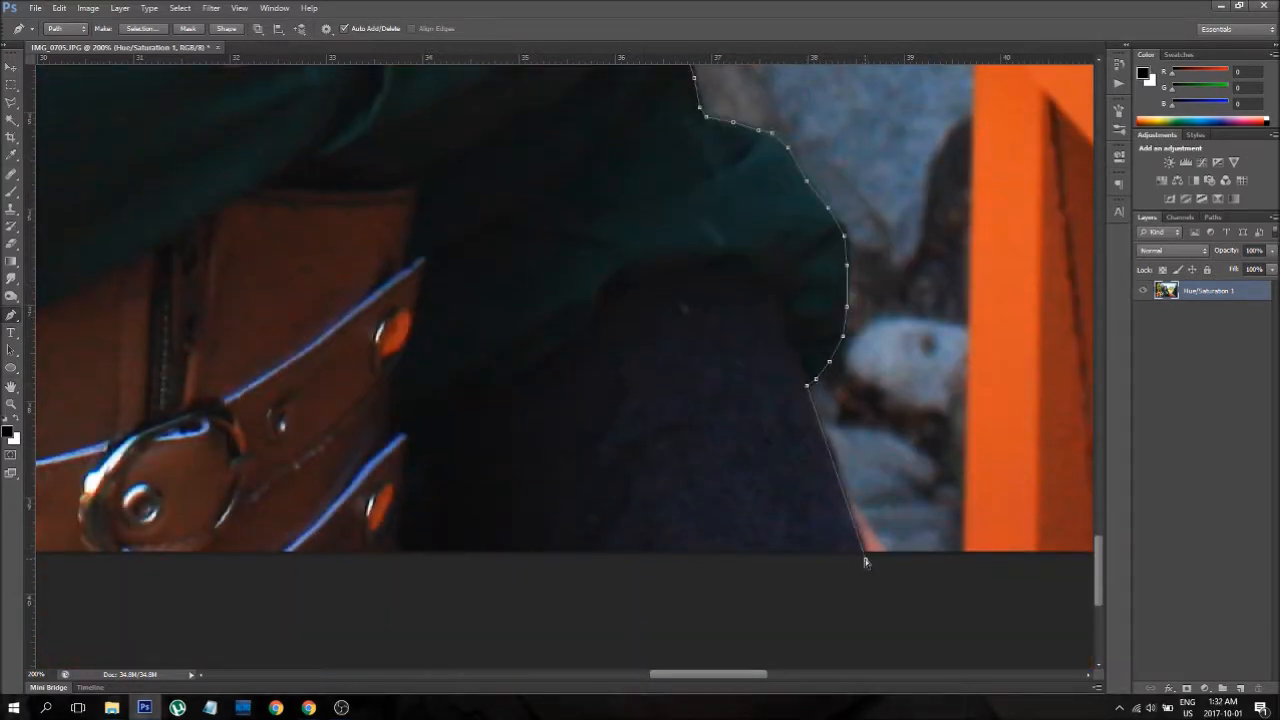
Step: Make a new anti-aliased selection from the traced work path around the woman
key("ctrl+Return")
key("ctrl+minus")
key("ctrl+minus")
key("ctrl+minus")
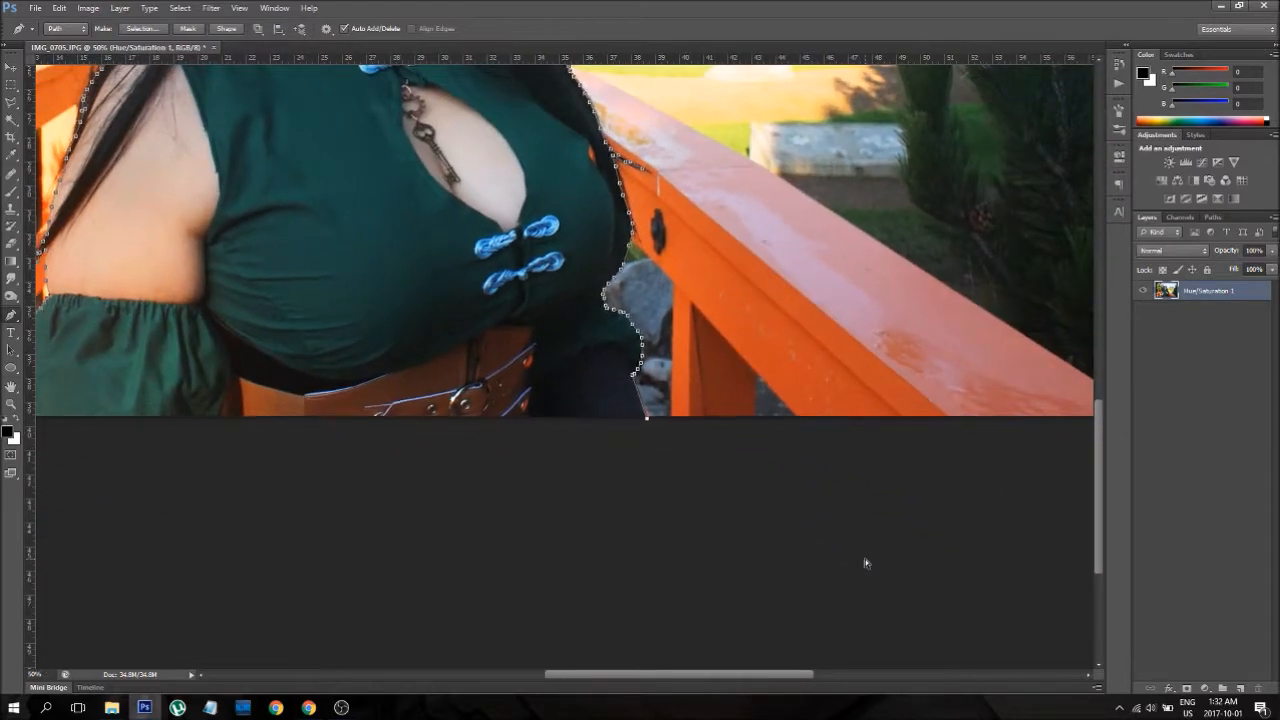
key("ctrl+minus")
key("ctrl+minus")
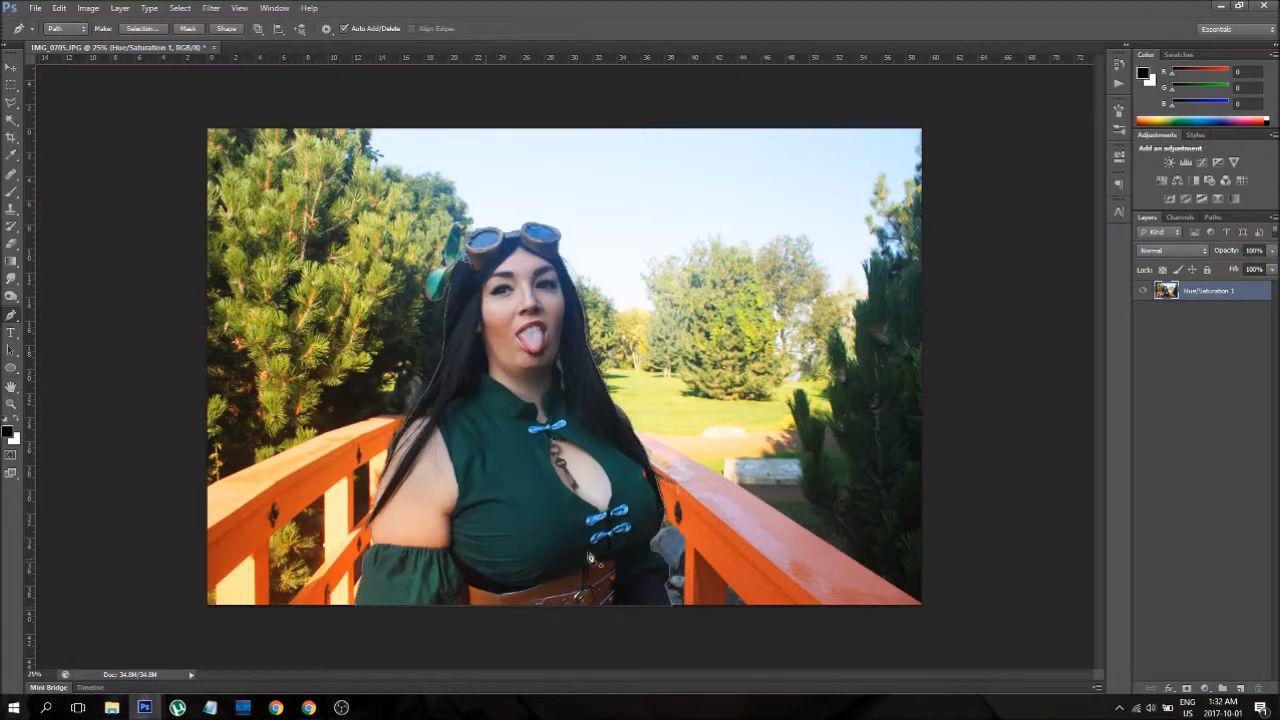
left_click(1210, 218)
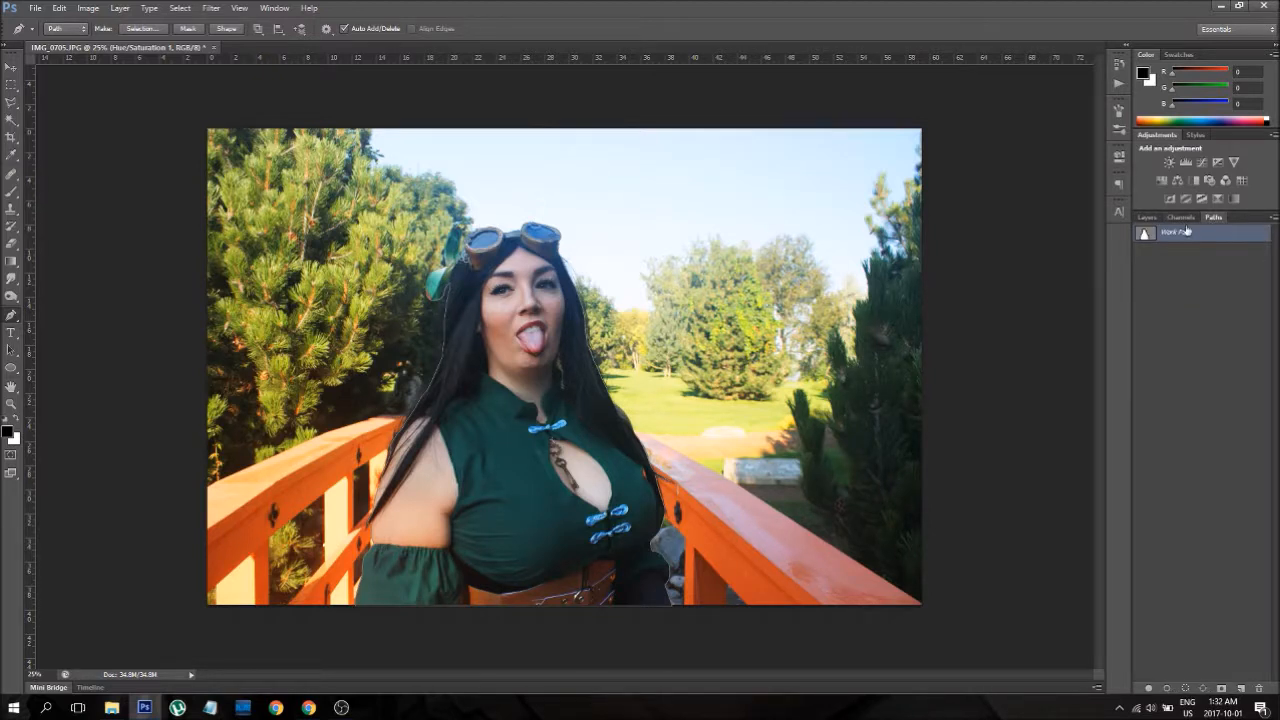
right_click(1185, 233)
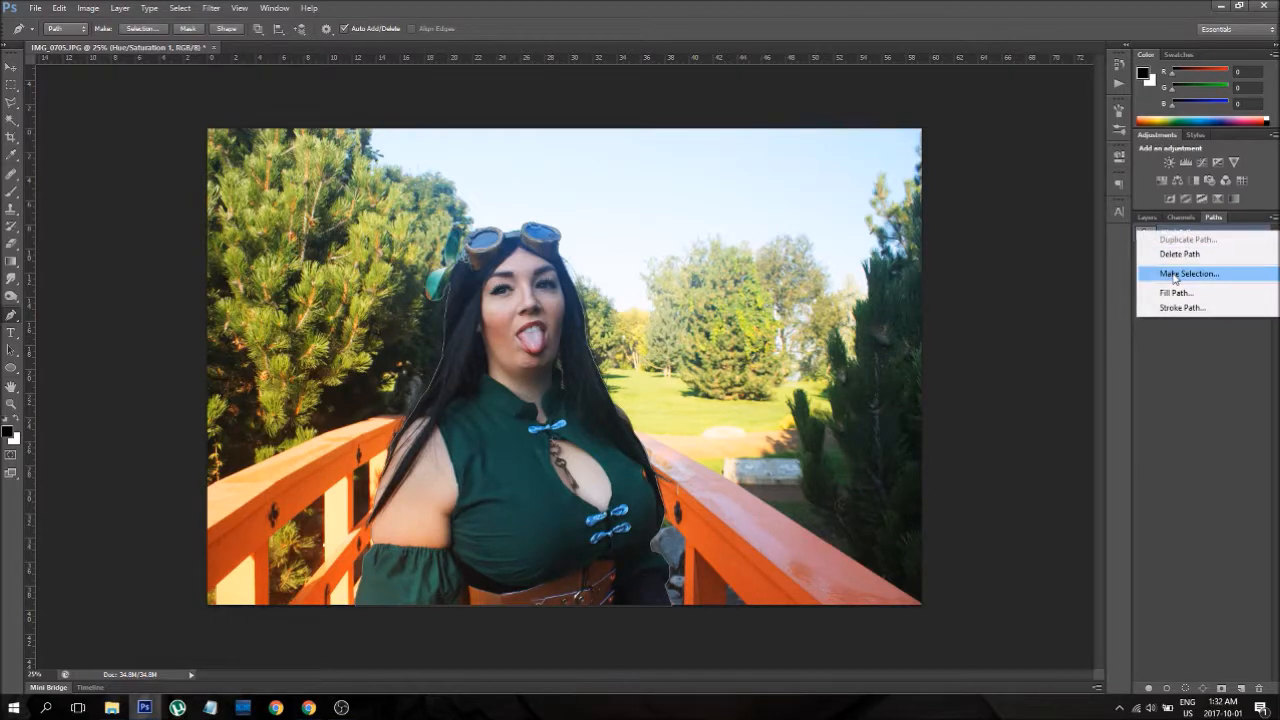
left_click(1175, 274)
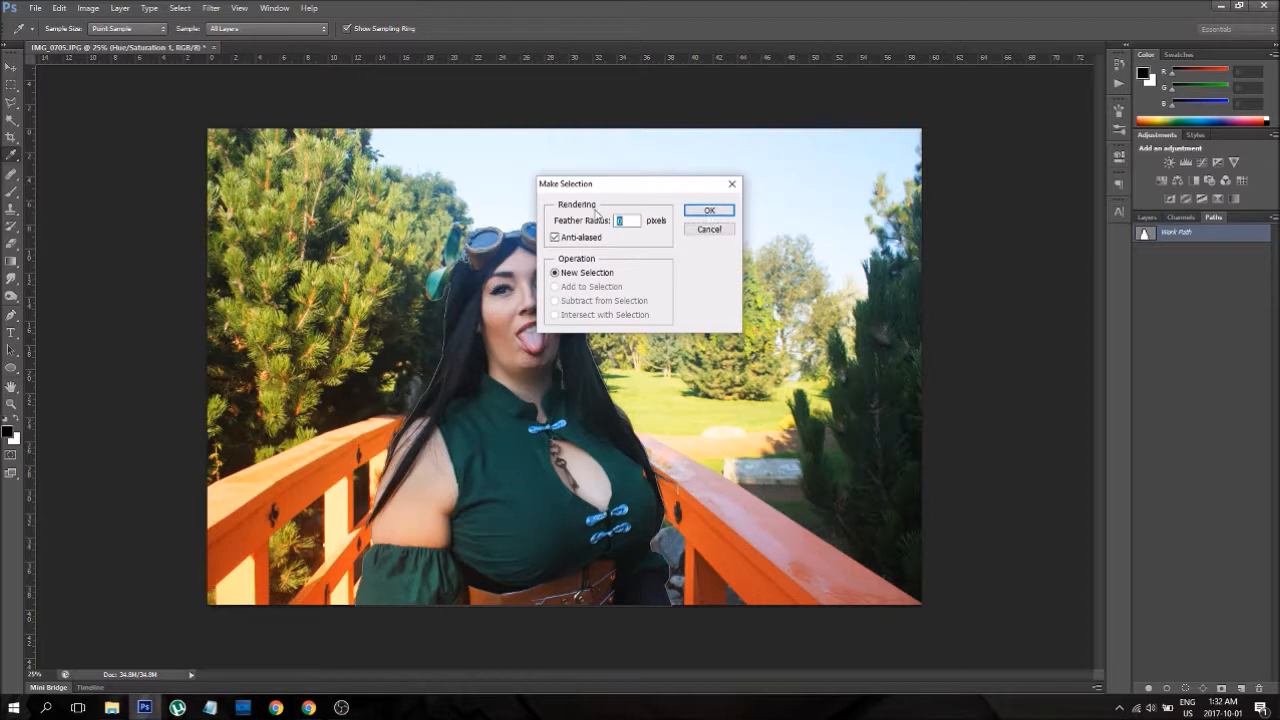
left_click(709, 211)
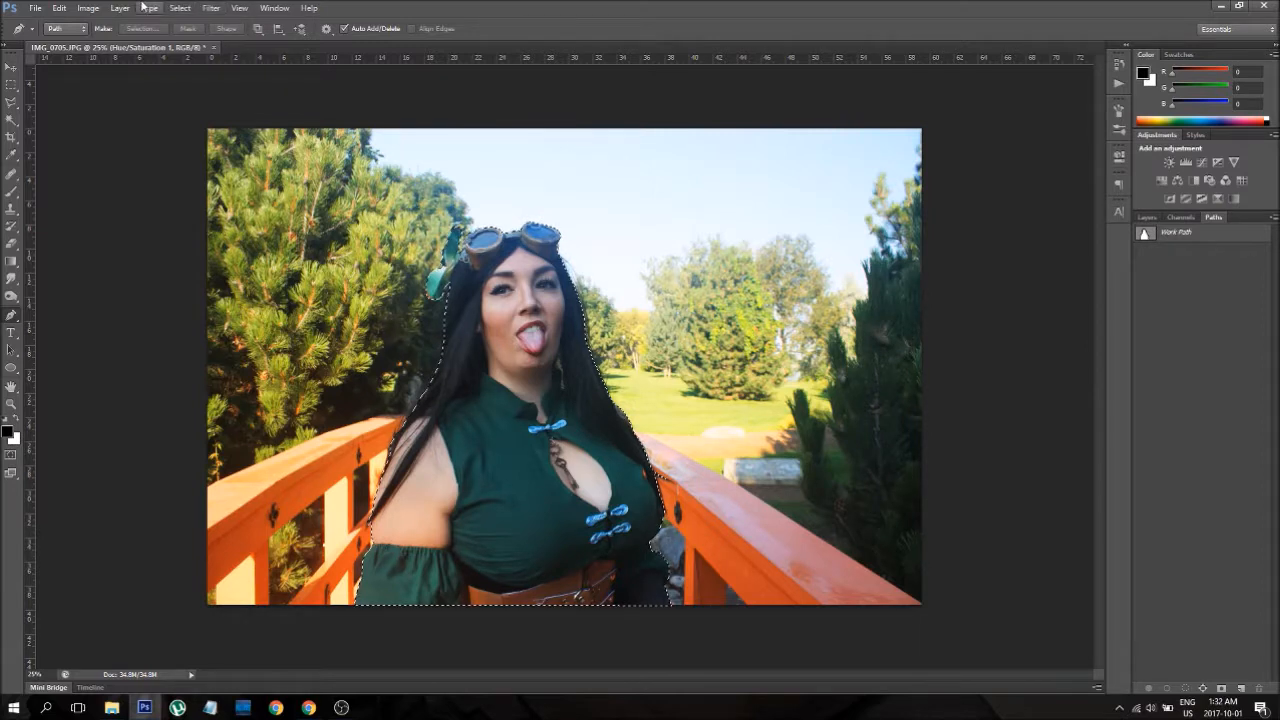
Step: Invert the selection, delete the background around the woman, deselect, and return to the layer list
left_click(181, 9)
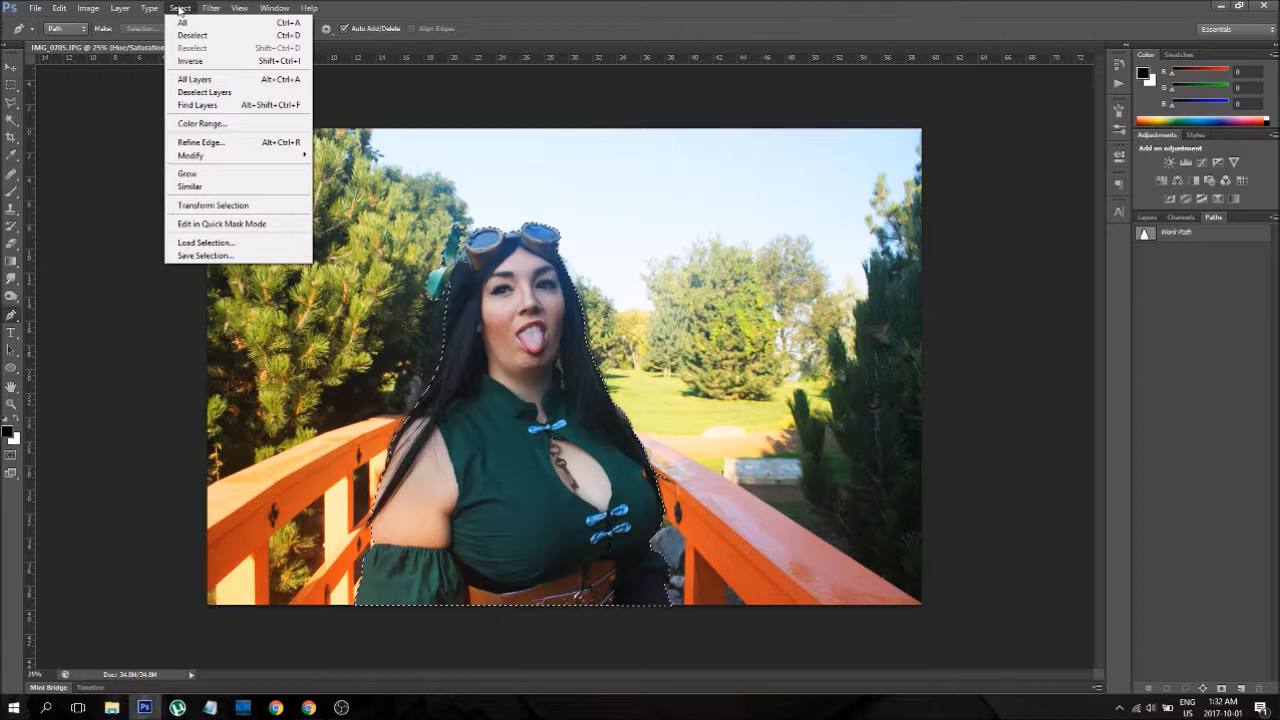
left_click(190, 61)
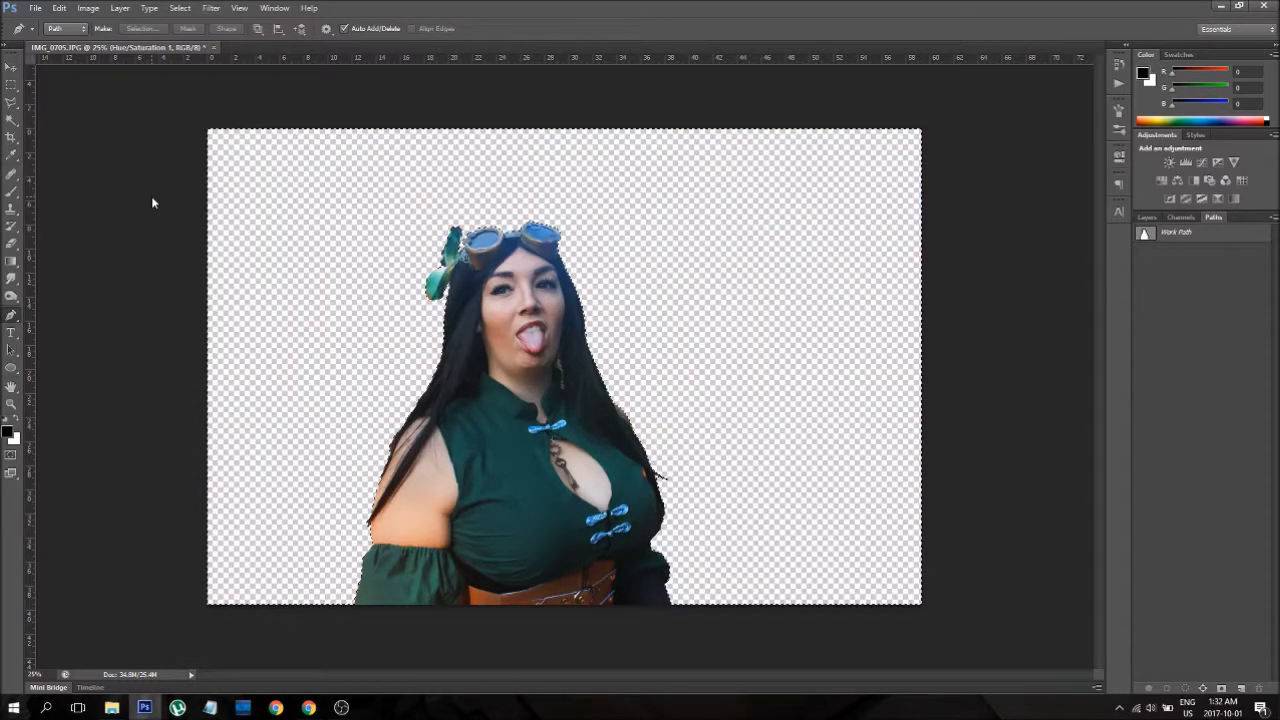
key("ctrl+d")
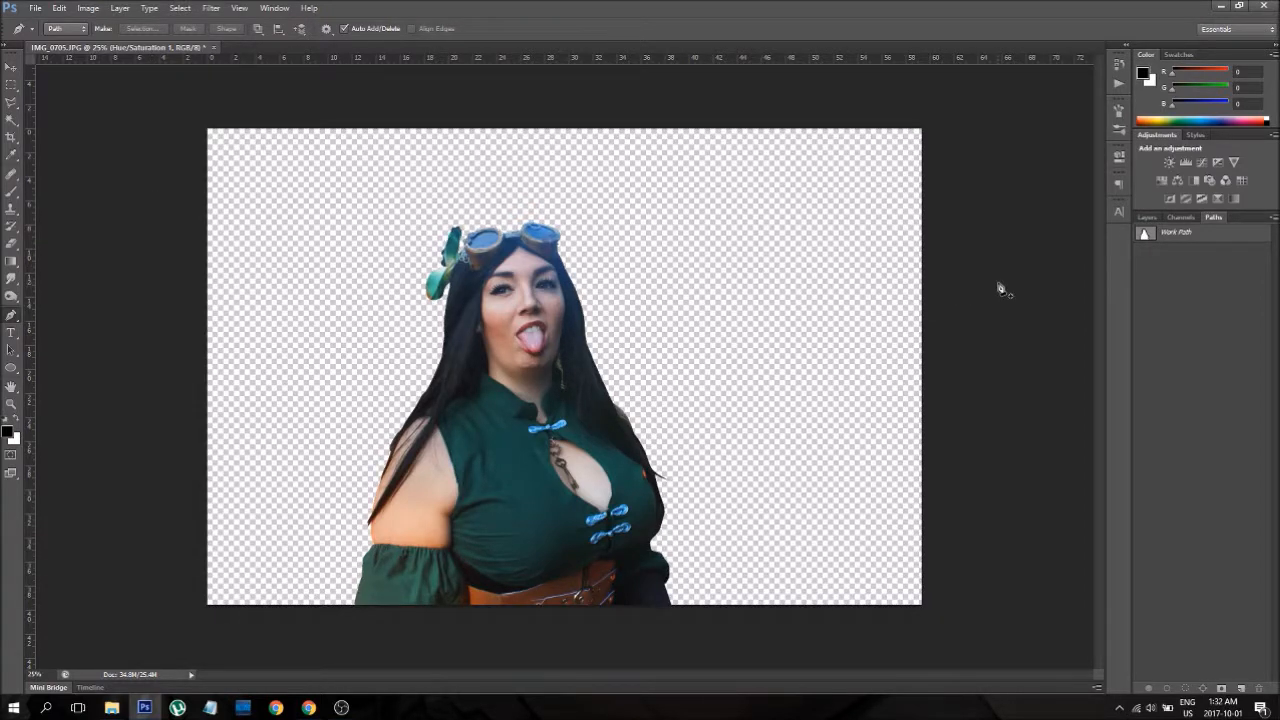
right_click(1147, 217)
left_click(1147, 217)
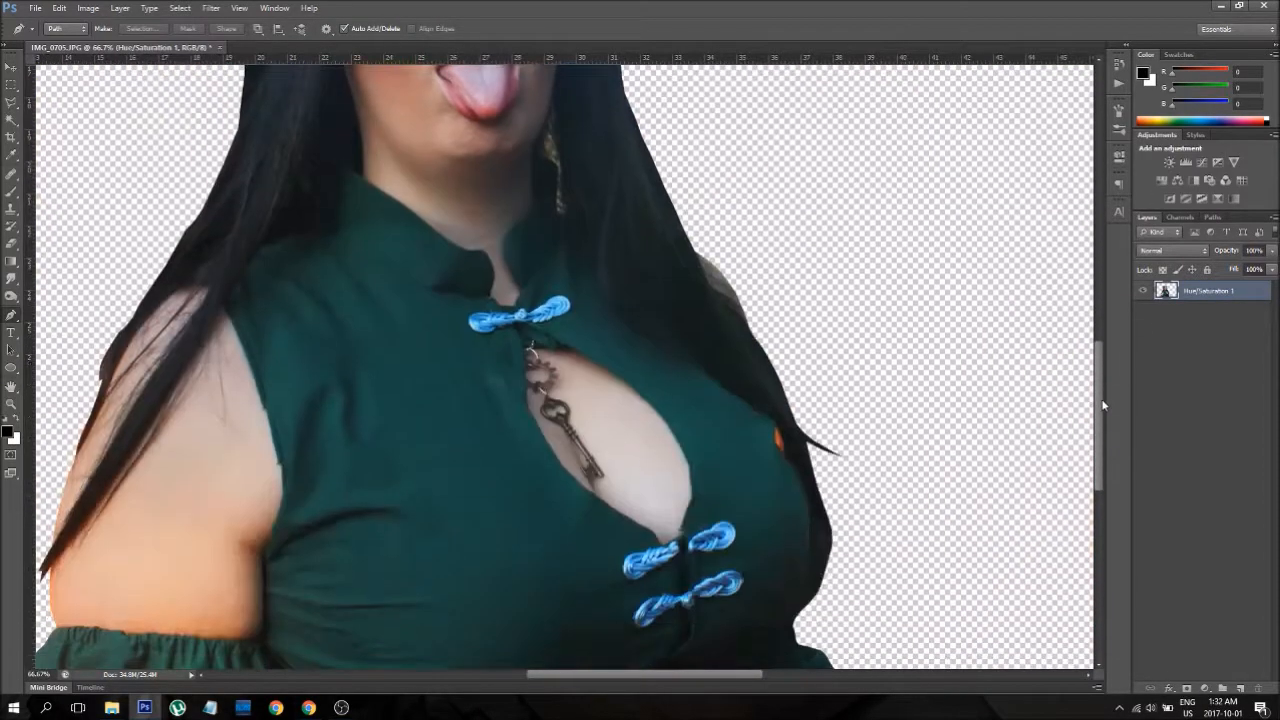
Step: Trace a closed Pen tool path around the small orange background gap between the hair and the side of the dress
key("ctrl+plus")
key("ctrl+plus")
scroll(785, 557, "right", 5)
right_click(785, 557)
left_click(785, 555)
left_click(785, 549)
left_click(782, 581)
left_click(783, 599)
left_click(795, 616)
left_click(814, 640)
left_click(814, 612)
left_click(808, 579)
left_click(799, 562)
left_click(785, 549)
Step: Make a selection from the work path traced around the orange gap
left_click(1213, 217)
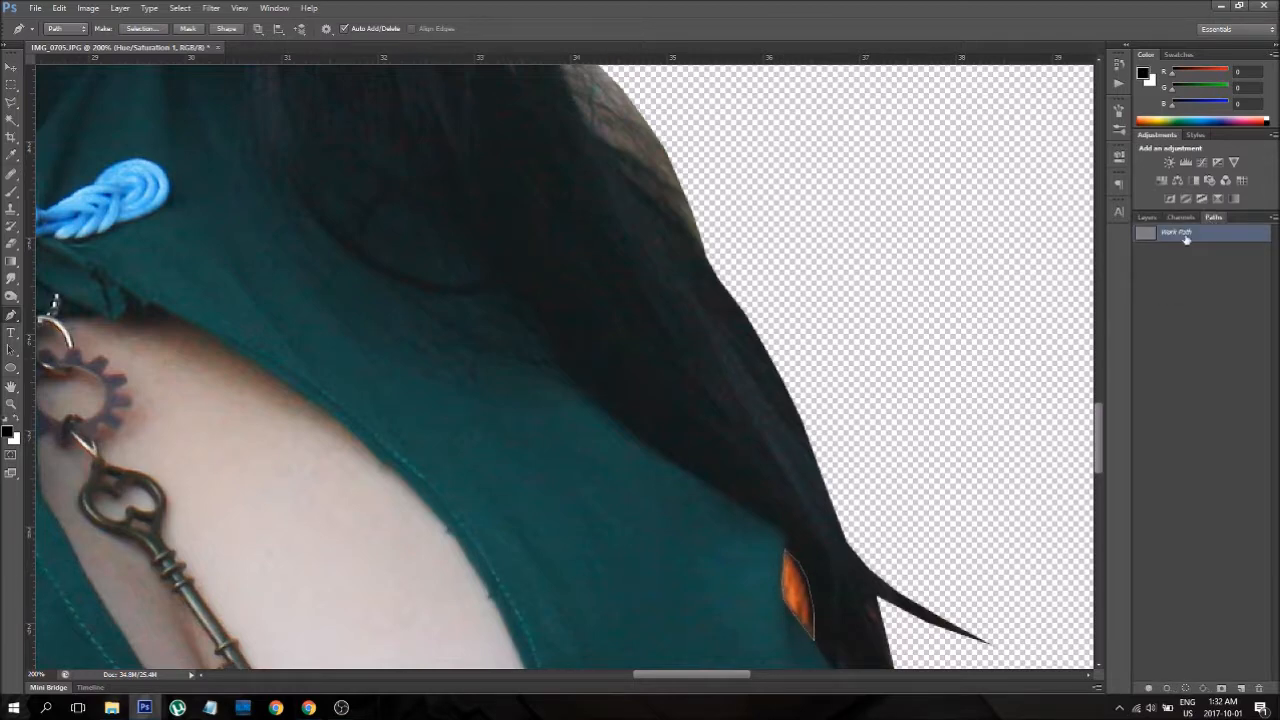
right_click(1185, 237)
left_click(1182, 281)
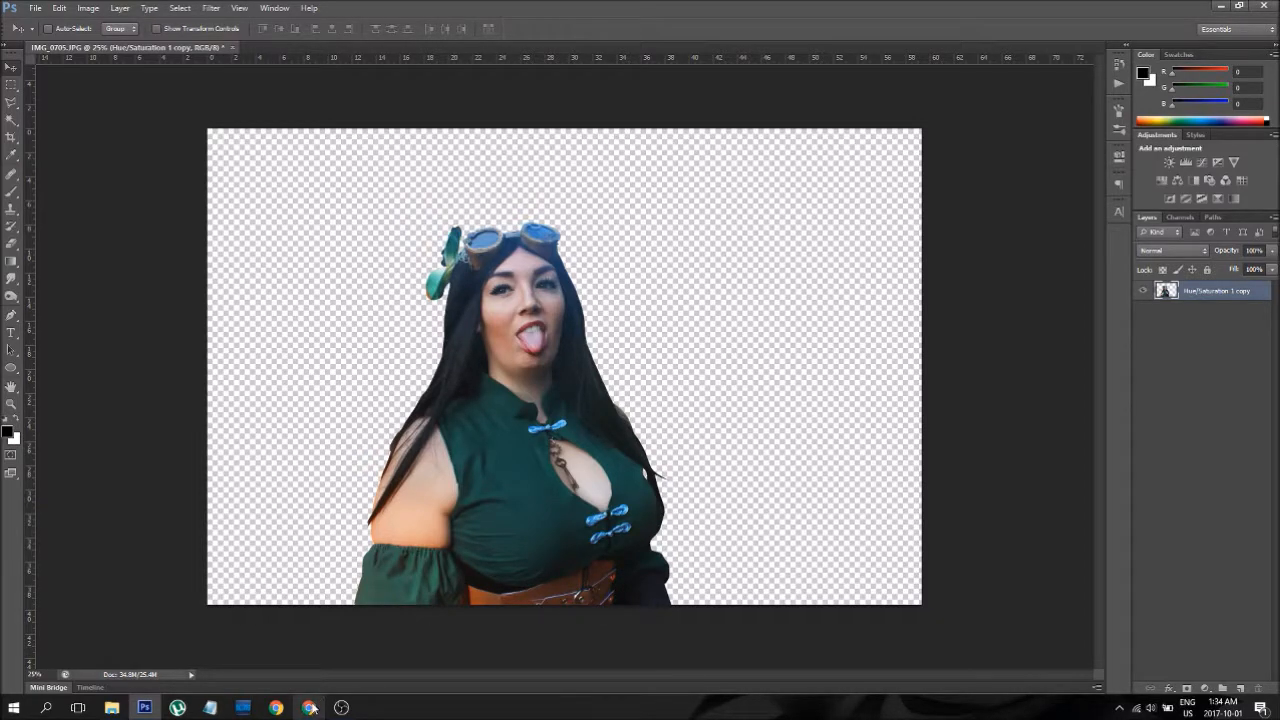
Step: Switch to Chrome and search Google for "cherry blossom"
left_click(310, 707)
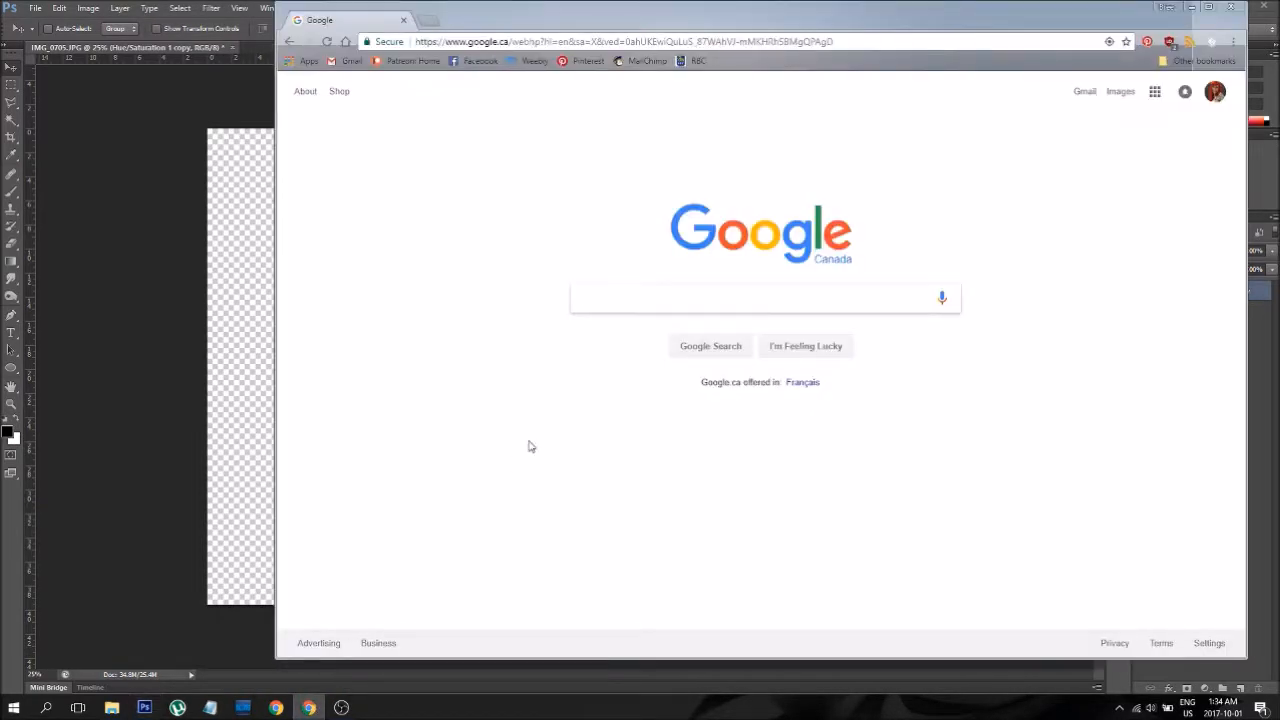
left_click(598, 298)
type("chea")
type("ry ")
type("blosso")
type("m")
key("Return")
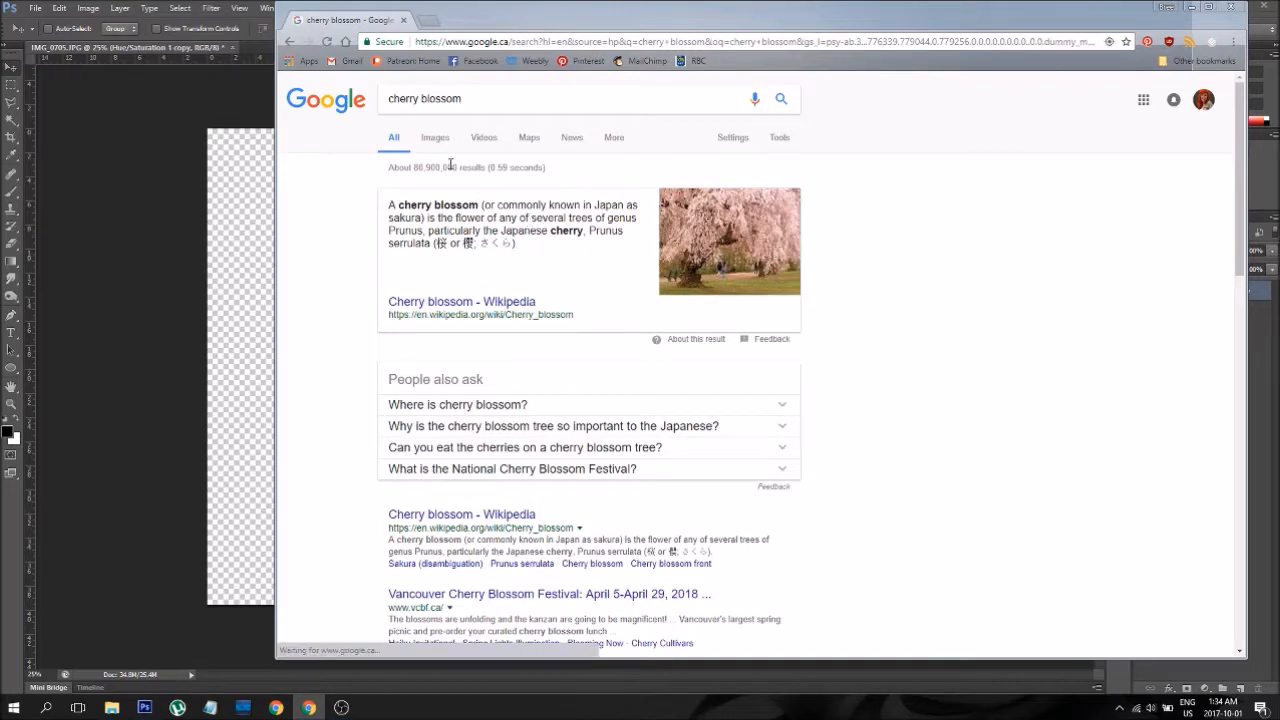
Step: Show the image results and filter them to "Labeled for reuse with modification" and Large size
left_click(431, 140)
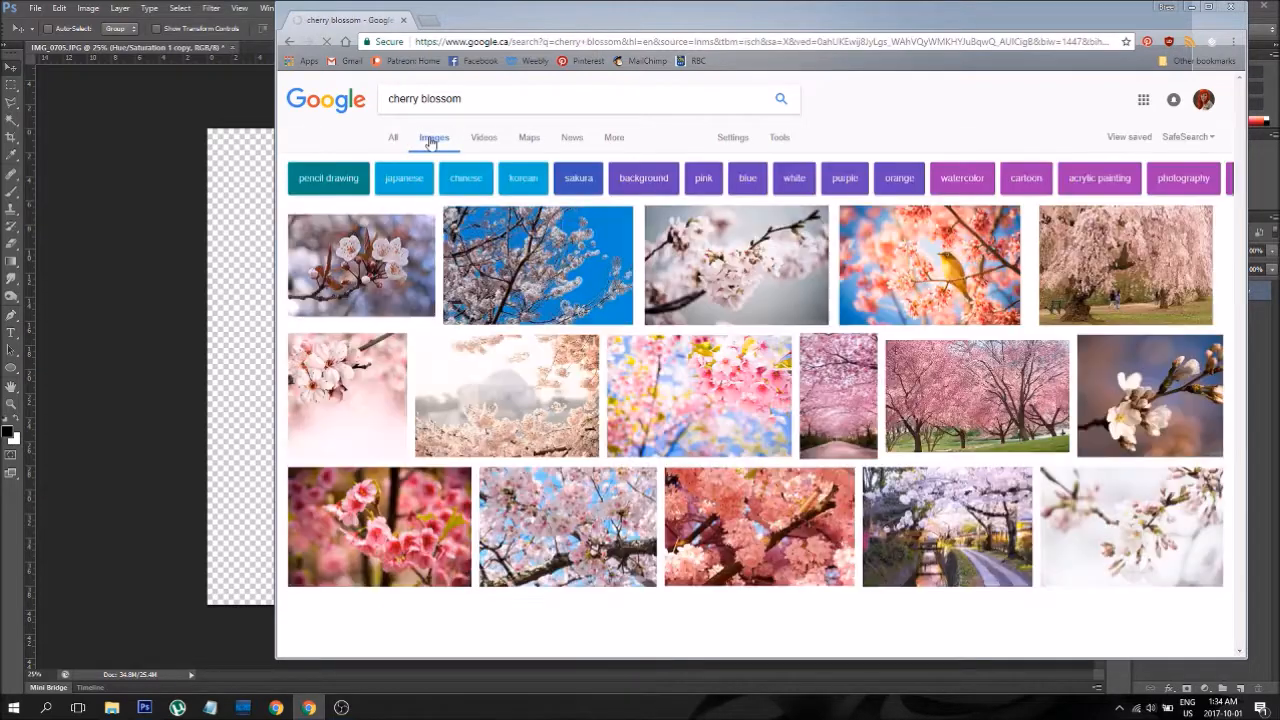
left_click(778, 140)
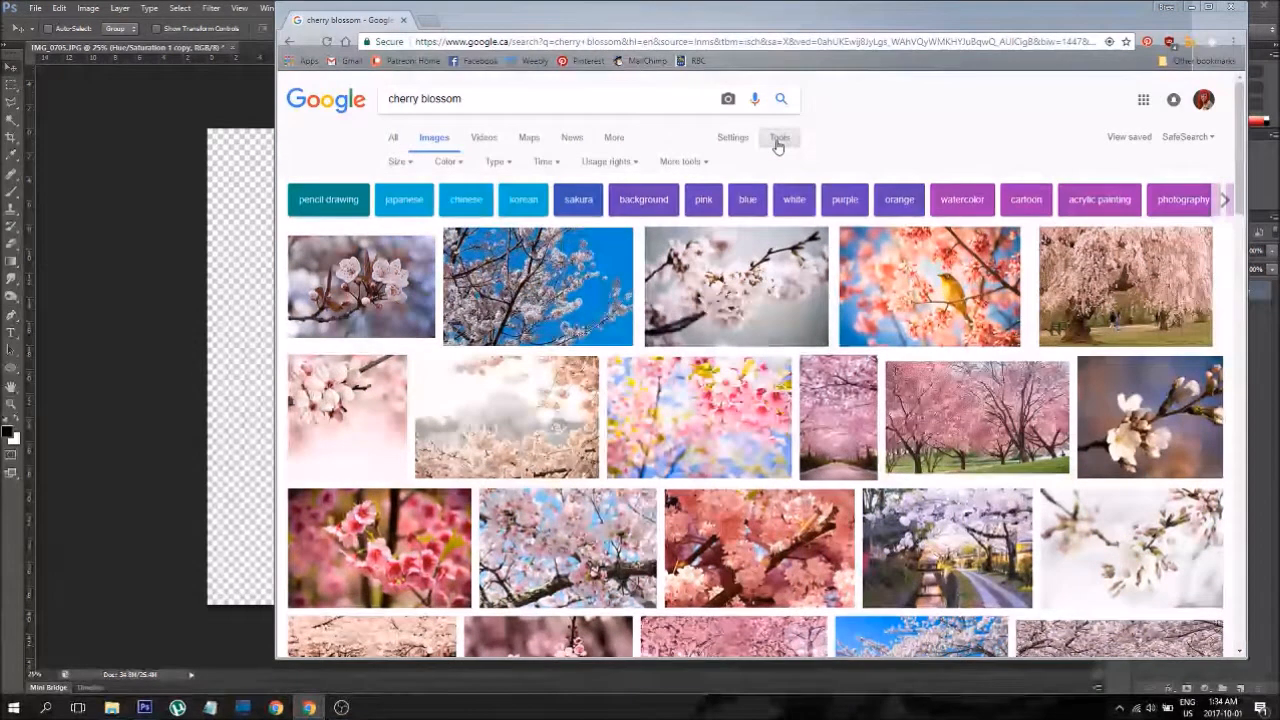
left_click(624, 163)
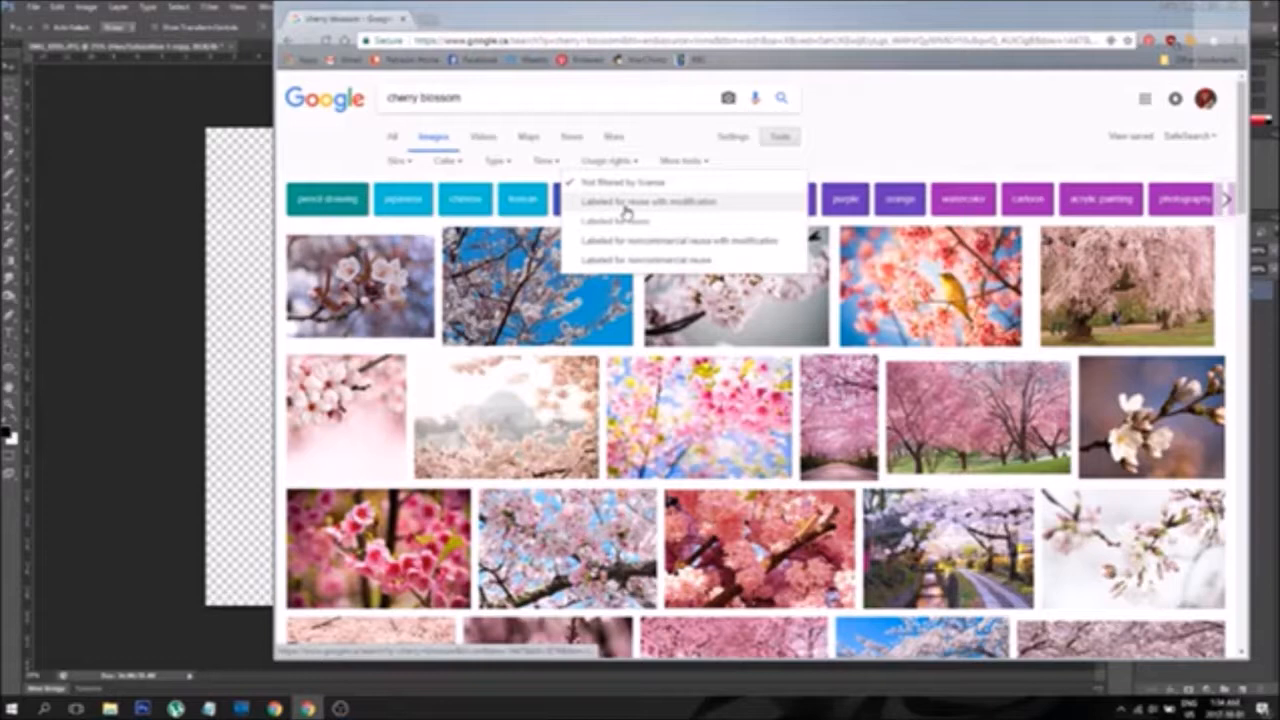
left_click(626, 208)
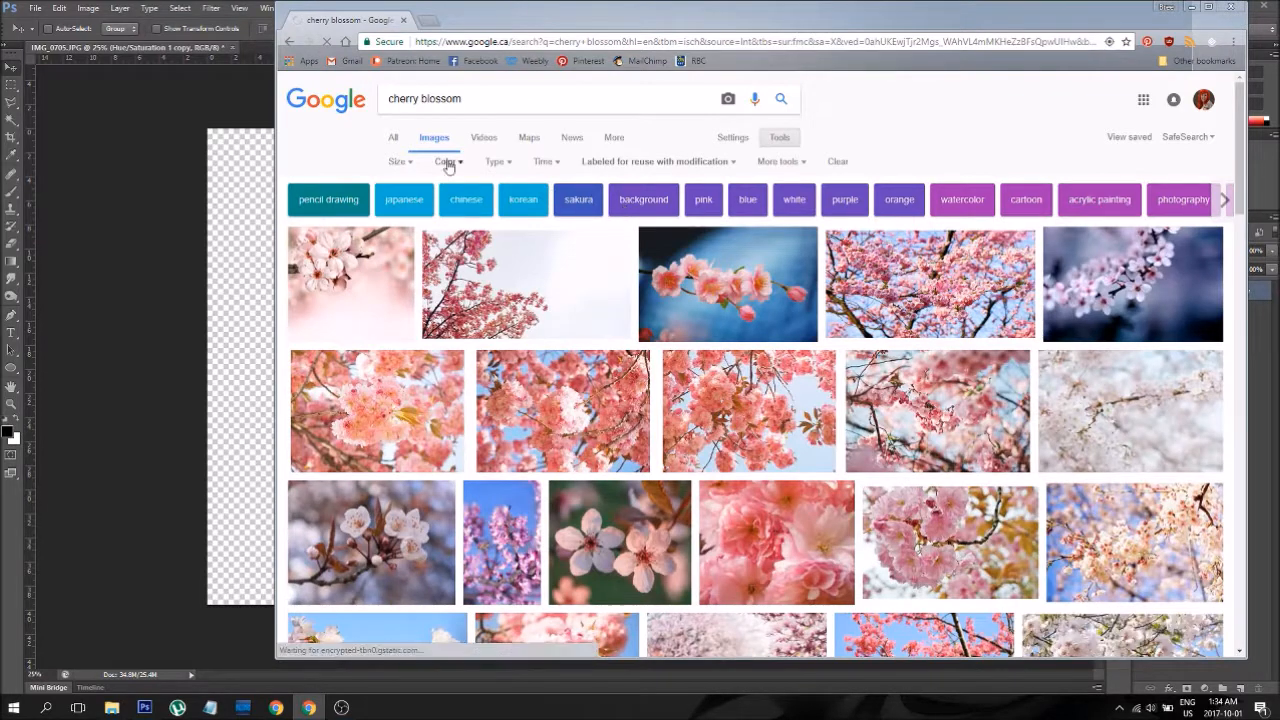
left_click(400, 162)
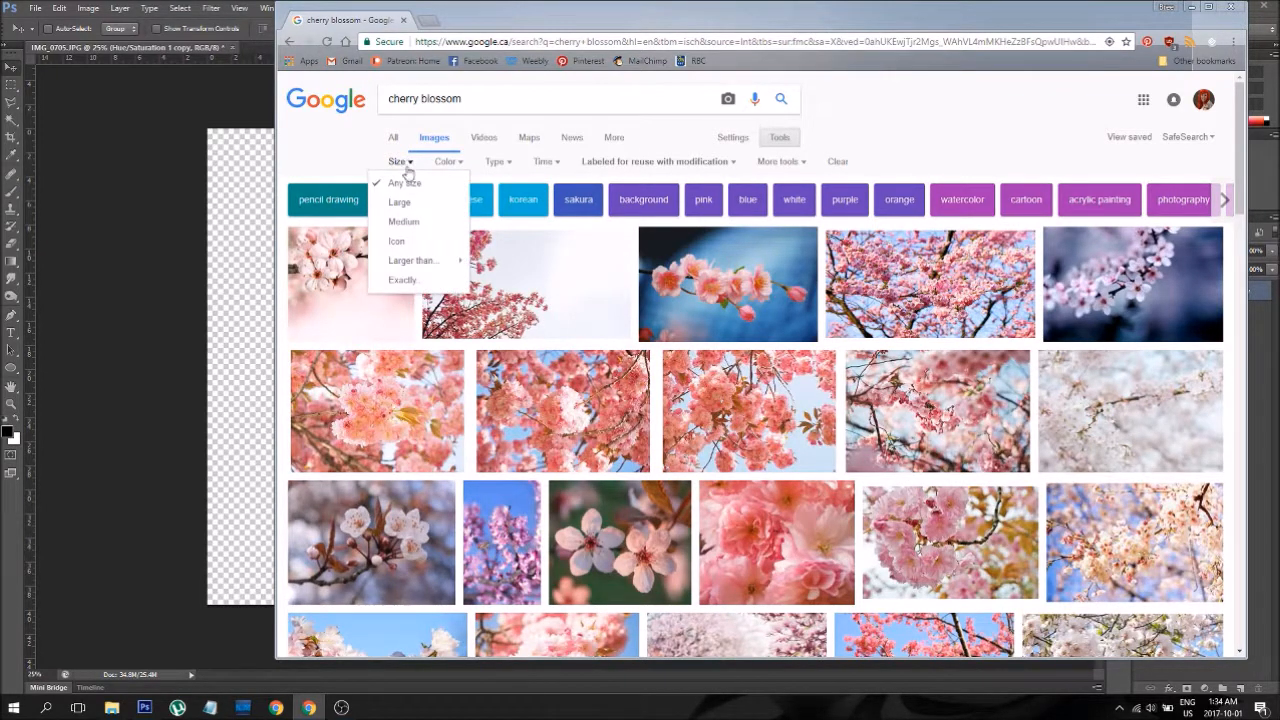
left_click(399, 202)
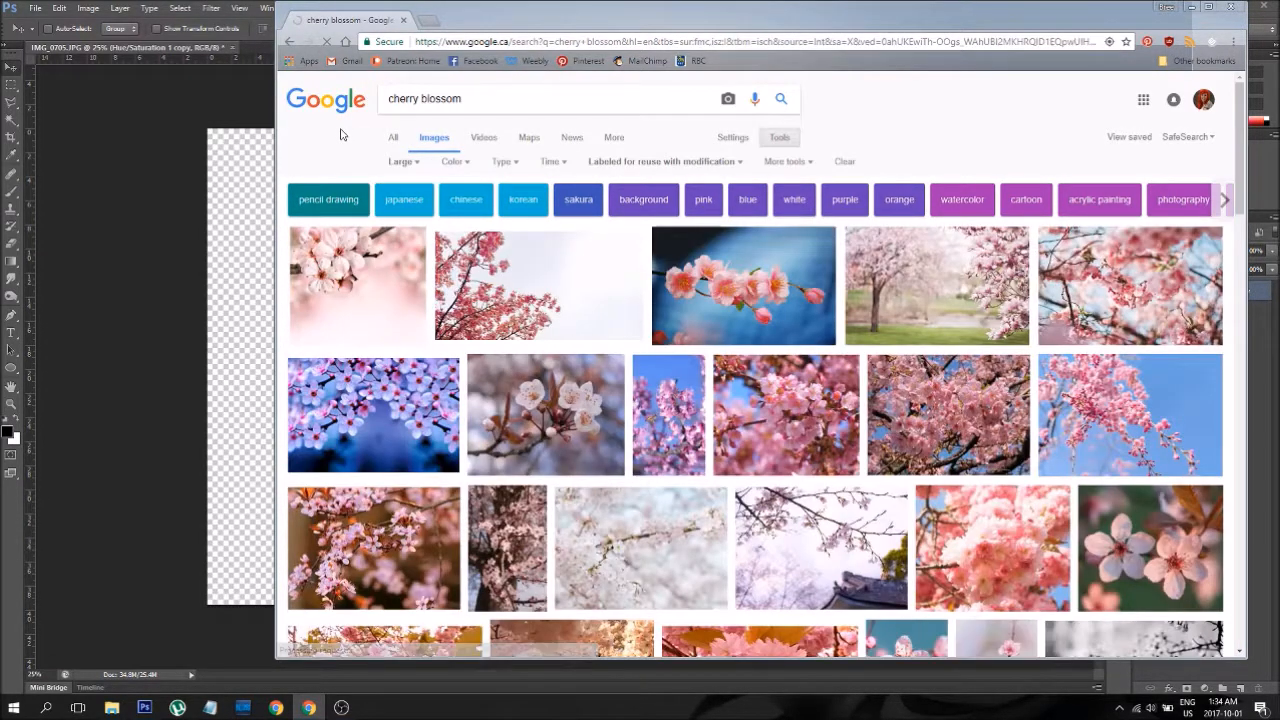
Step: Open the Newark cherry blossoms photo at full size and save it to the Desktop as the JPEG Newark_cherry_blossoms
left_click(933, 395)
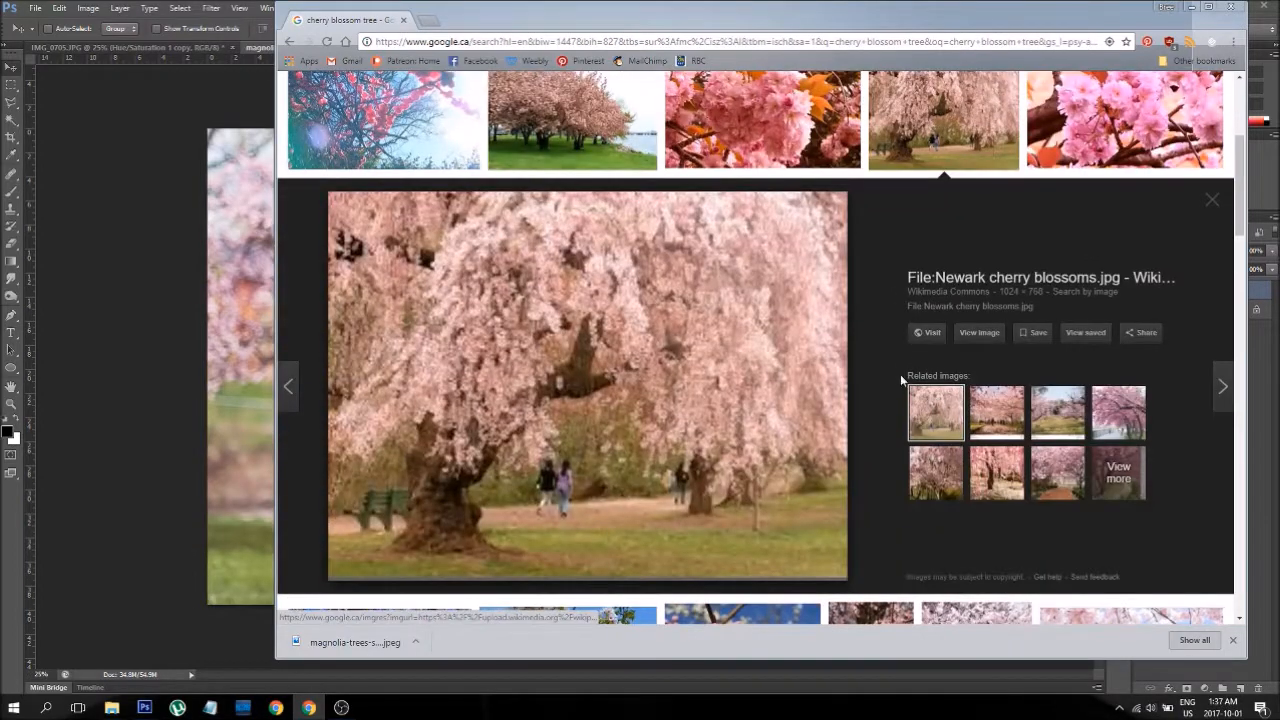
left_click(979, 332)
right_click(718, 318)
left_click(810, 345)
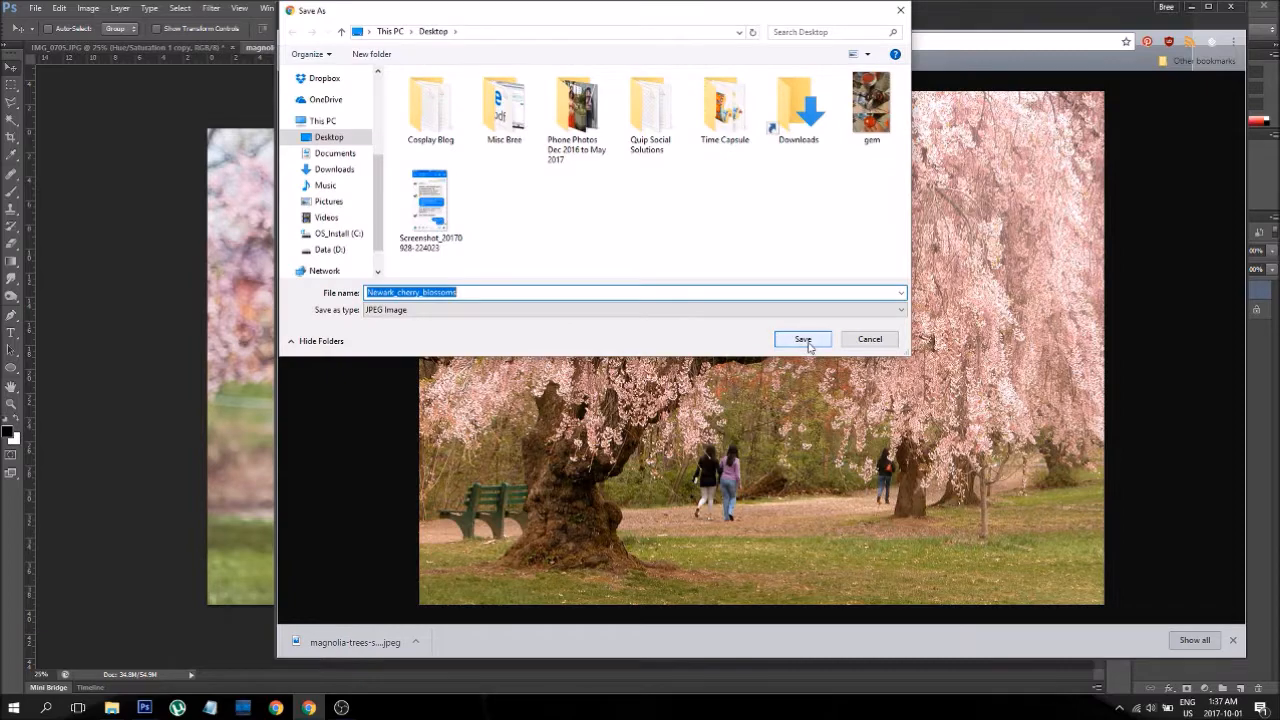
left_click(803, 339)
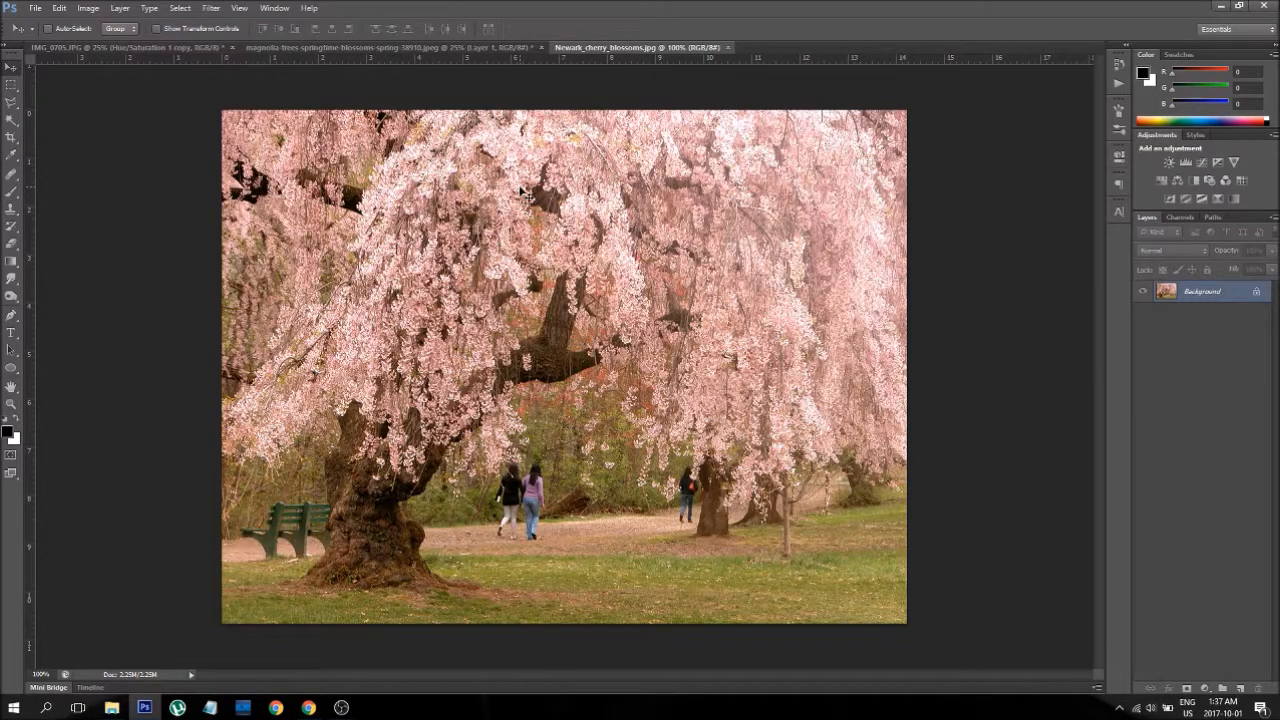
Step: Paste the cut-out woman into the Newark cherry blossoms photo, scale her to about 31.6%, and stand her on the lower edge beside the tree trunk
key("ctrl+v")
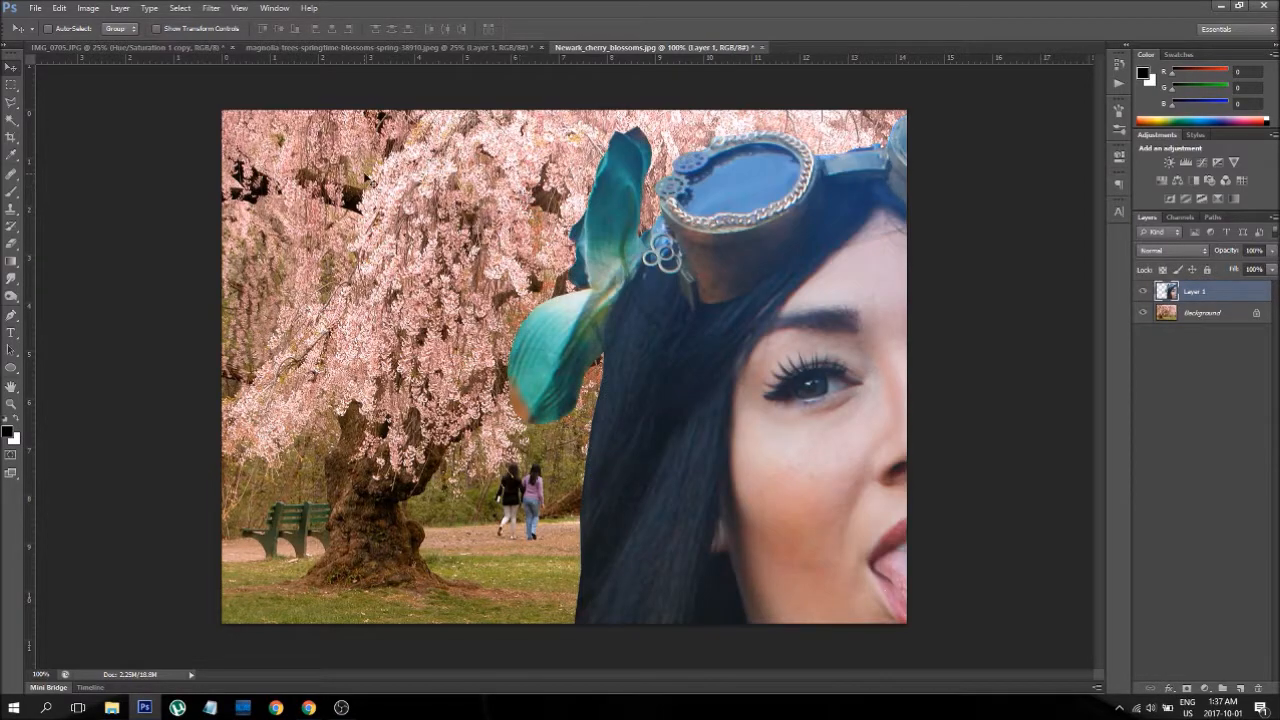
key("ctrl+t")
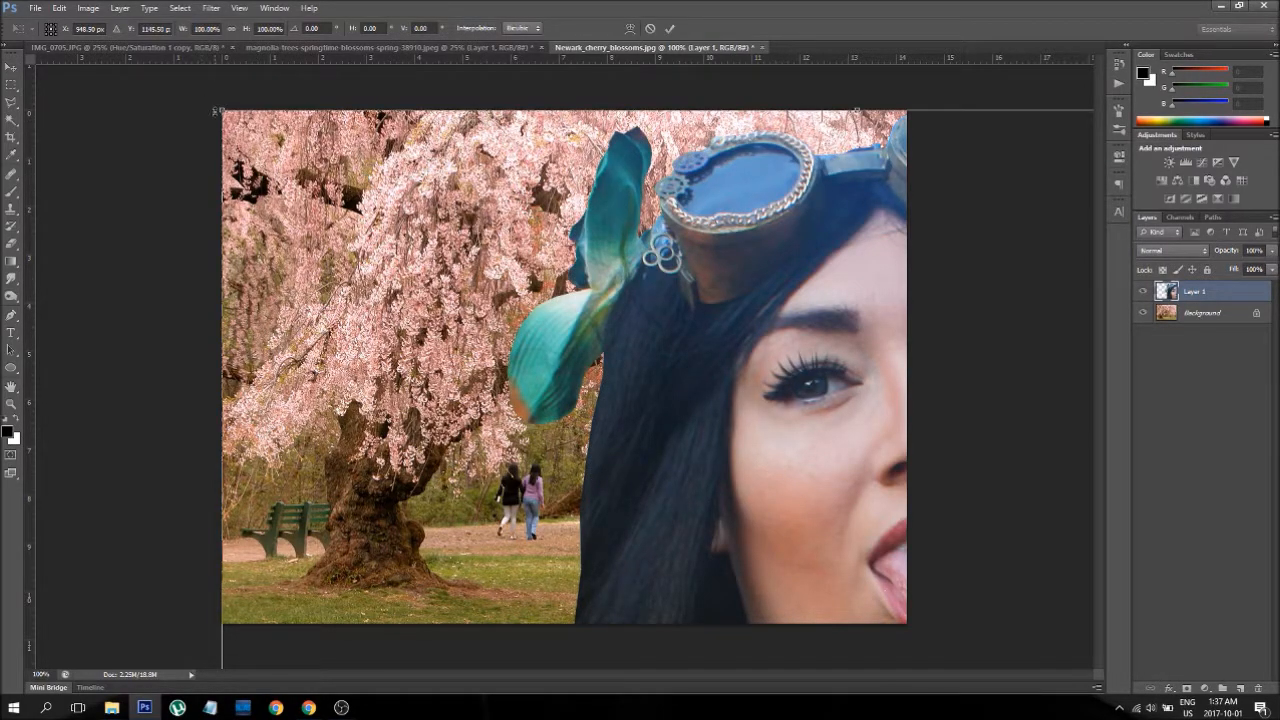
left_click_drag(221, 108, 480, 150)
left_click_drag(179, 95, 595, 597)
left_click_drag(829, 617, 500, 165)
left_click_drag(263, 123, 430, 310)
left_click_drag(488, 246, 458, 186)
left_click_drag(573, 335, 649, 271)
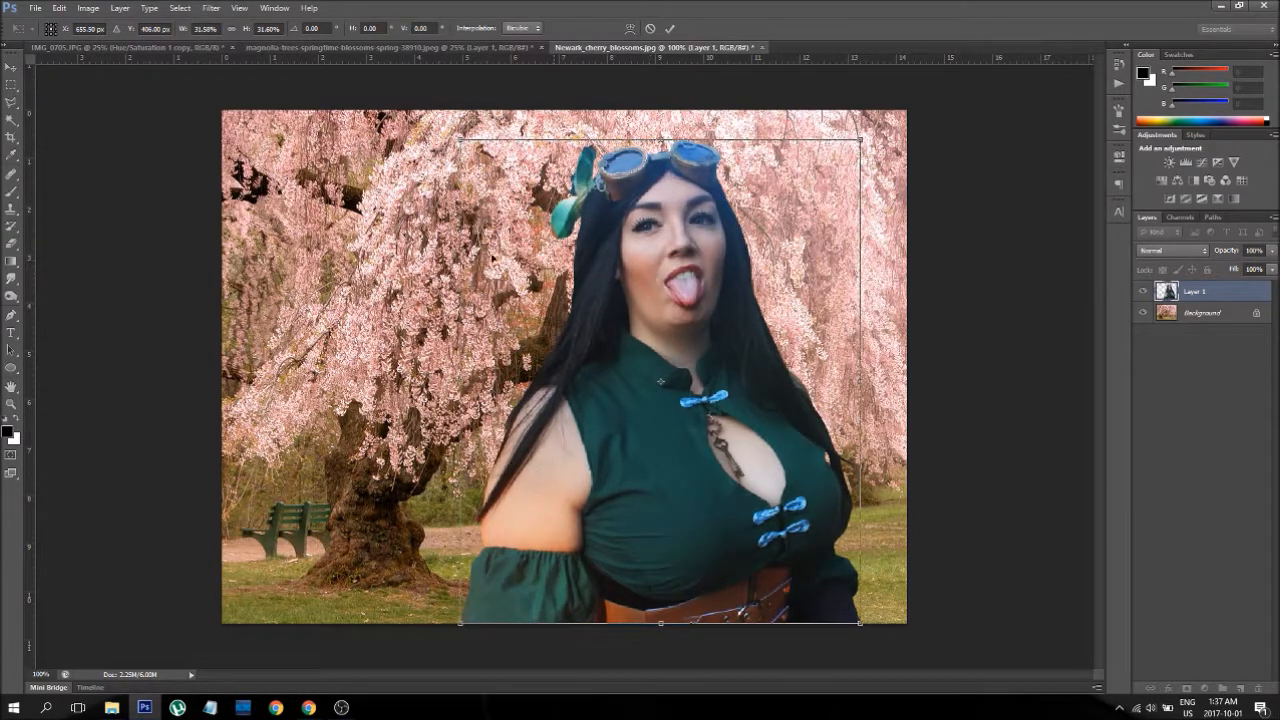
key("Return")
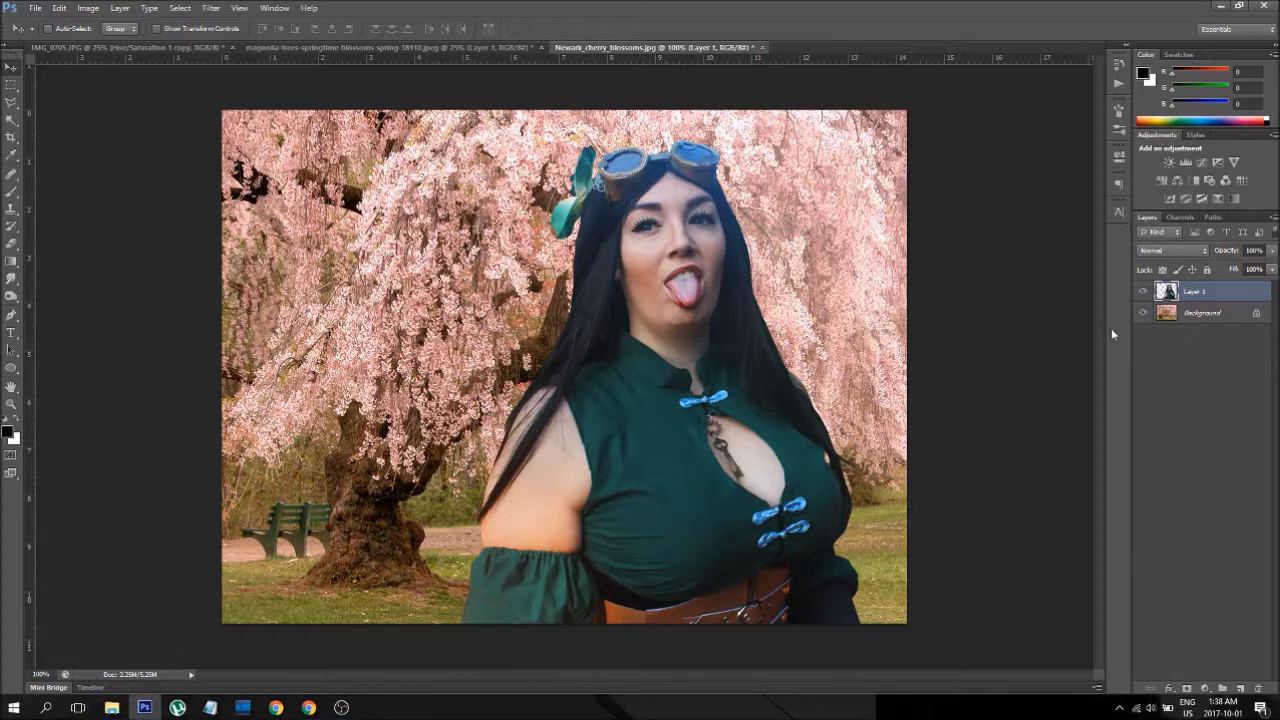
Step: Convert the locked cherry tree background to a regular layer and apply a Gaussian Blur with a 2.2-pixel radius
double_click(1196, 314)
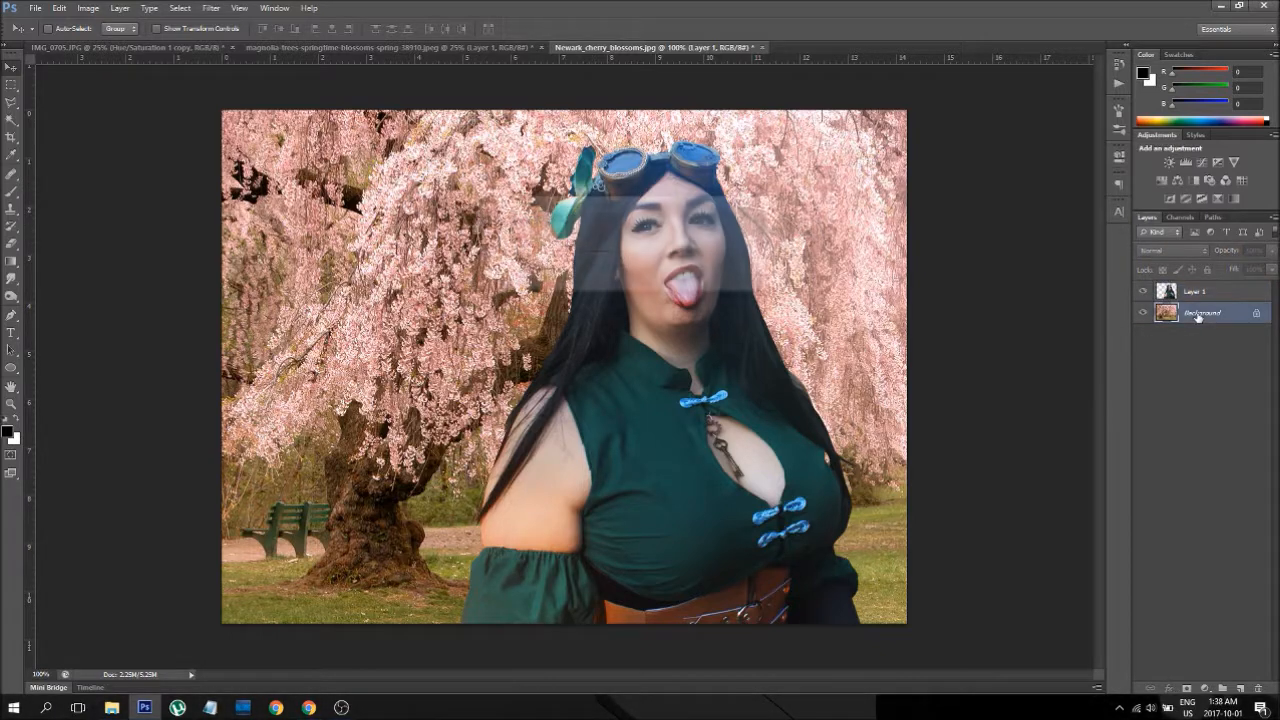
key("Return")
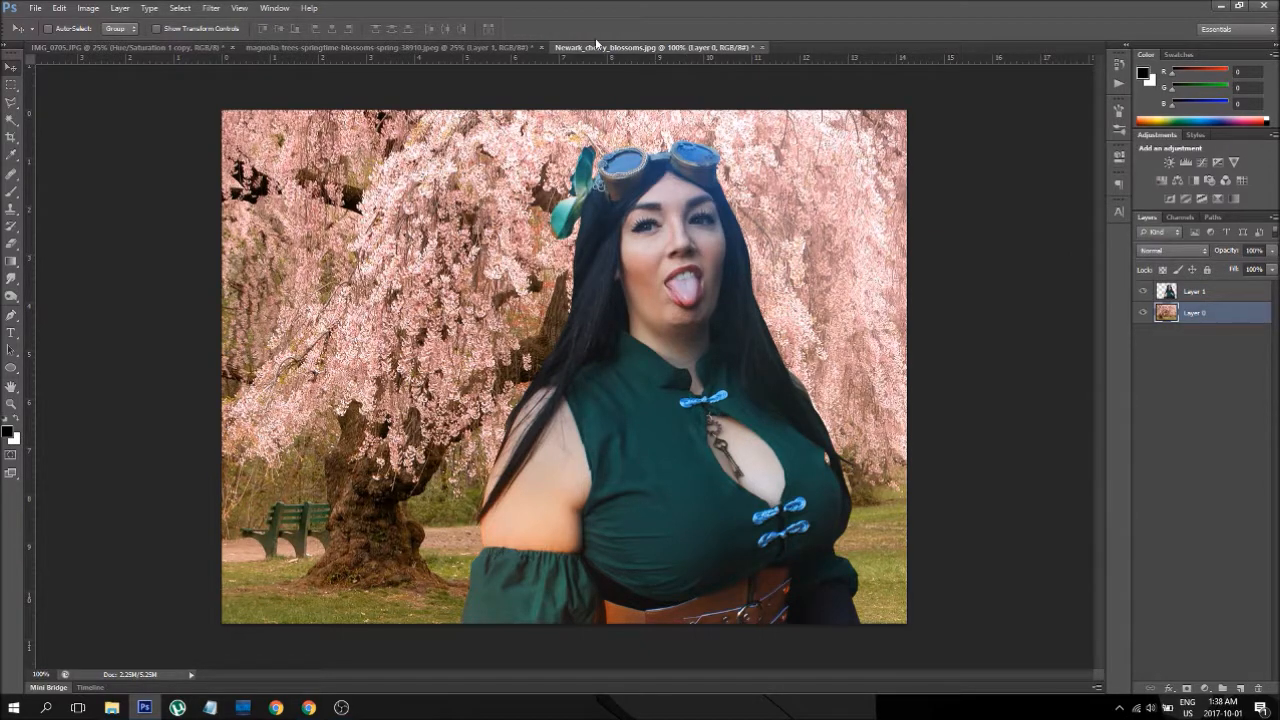
left_click(211, 8)
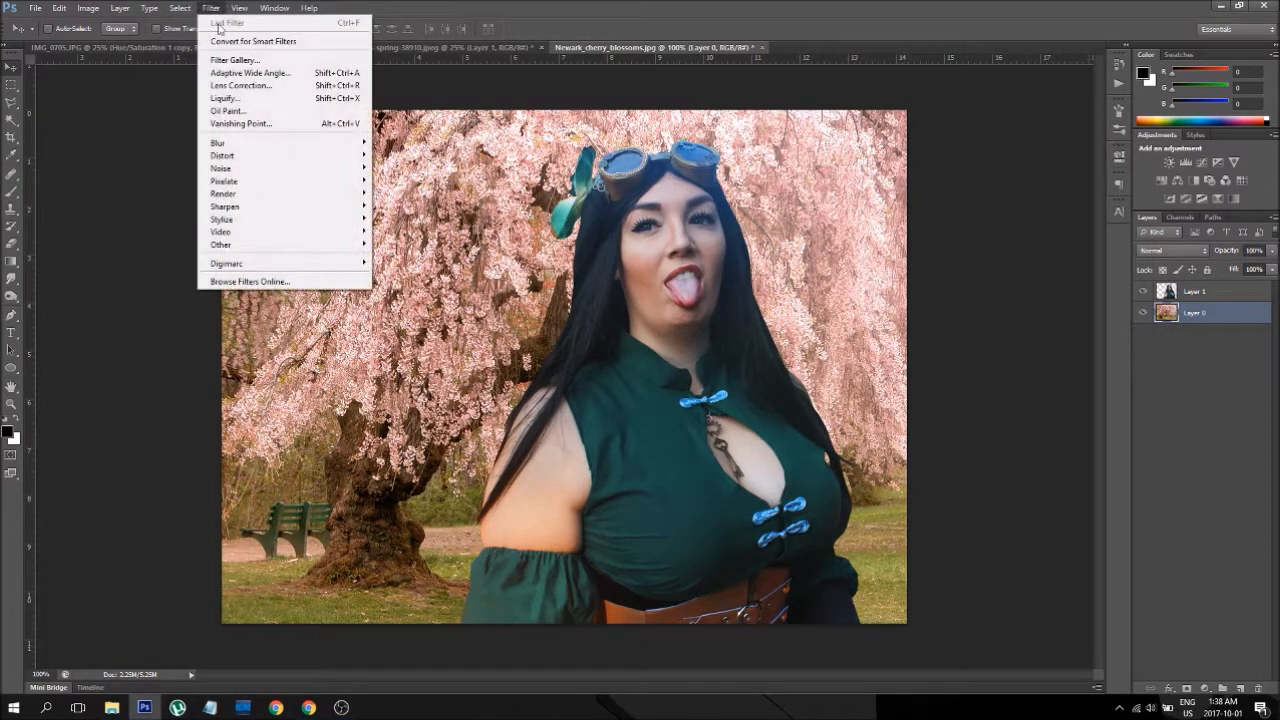
mouse_move(240, 143)
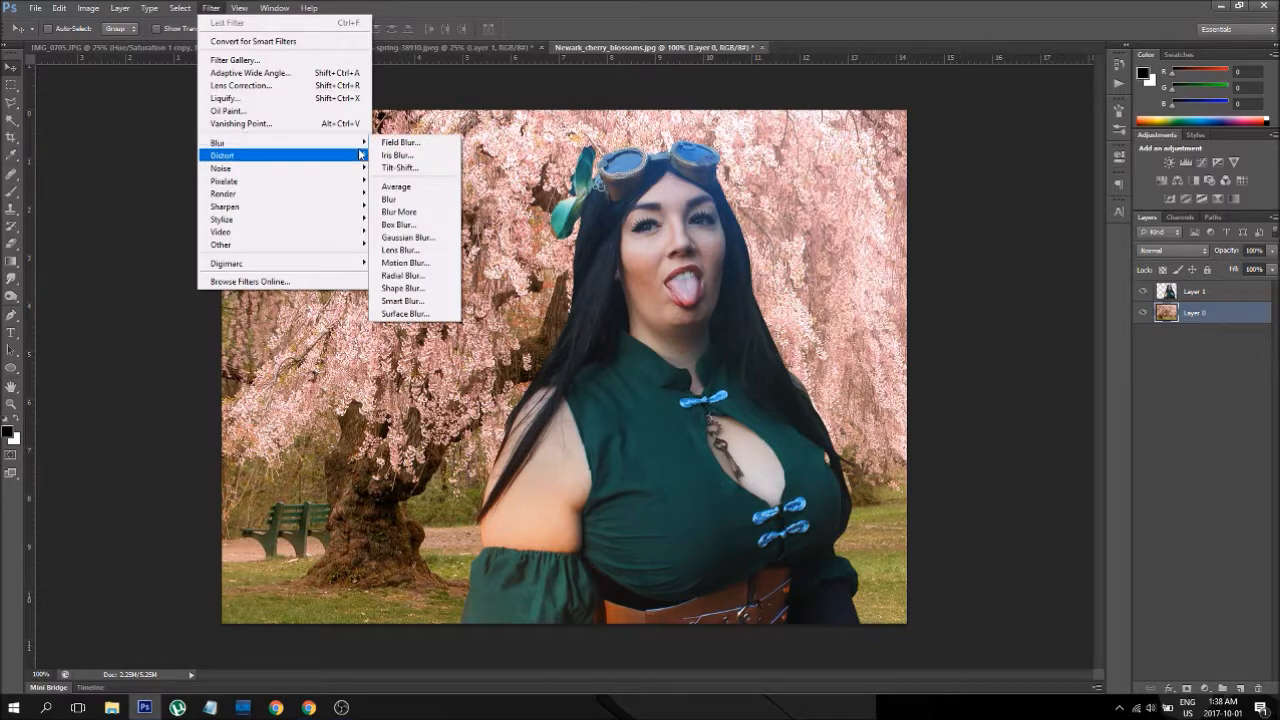
left_click(422, 238)
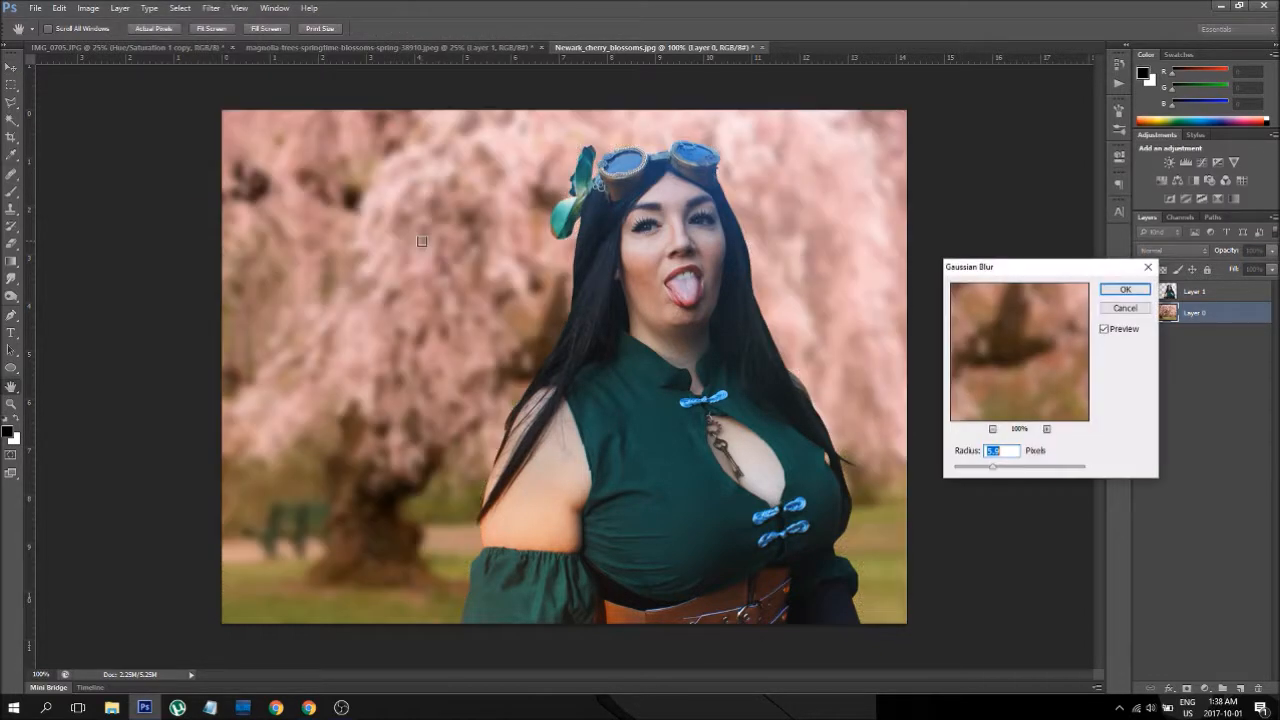
left_click_drag(990, 468, 971, 472)
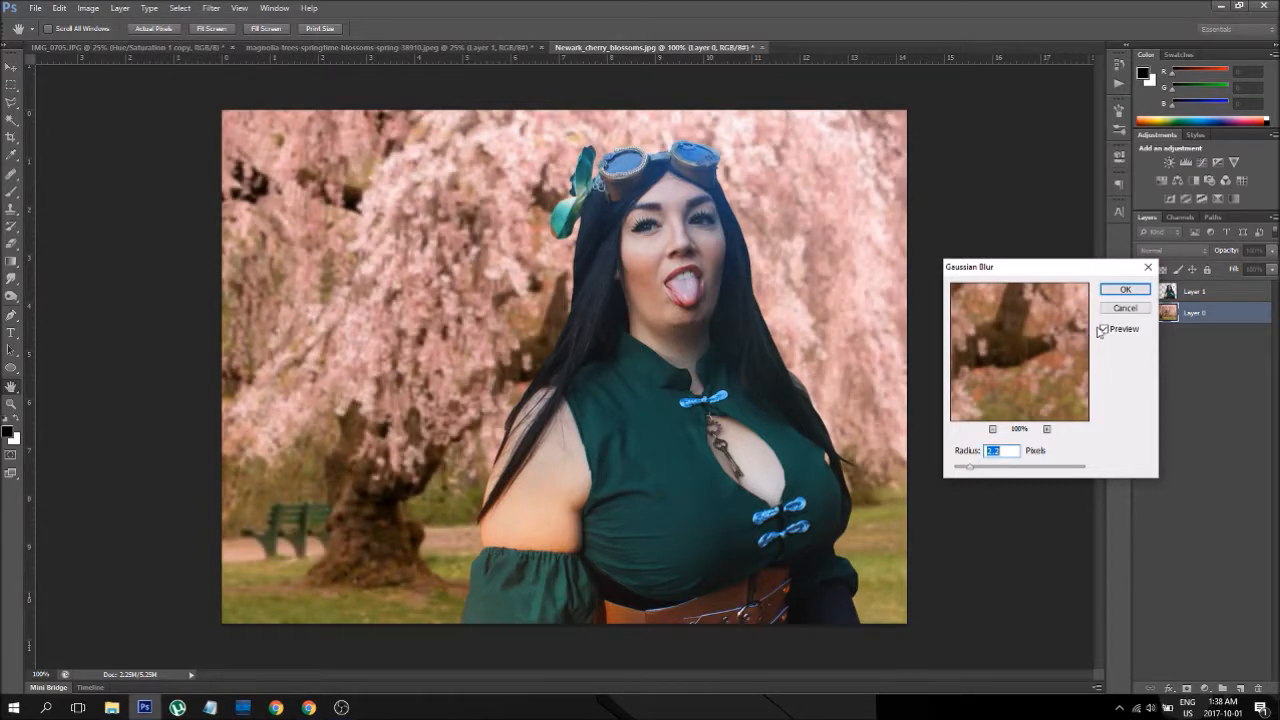
left_click(1128, 290)
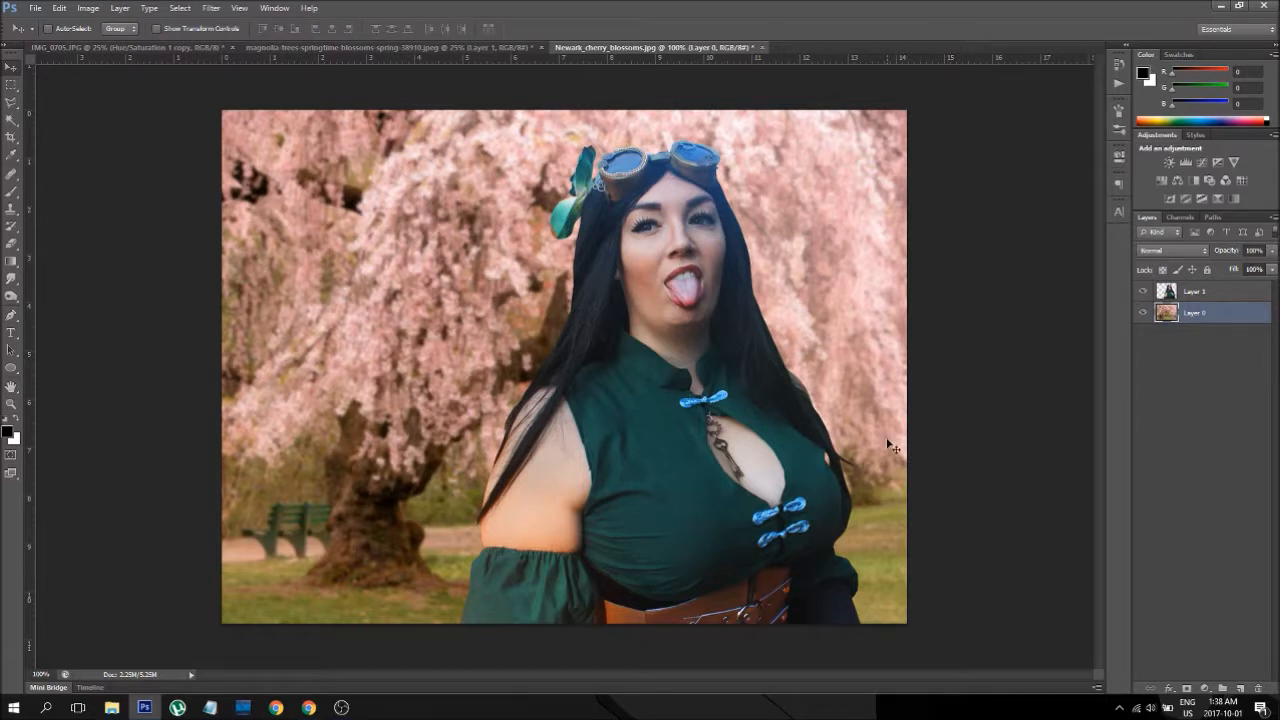
Step: Add a Brightness/Contrast adjustment above the woman's layer, set Brightness to 19, and clip it to her layer
left_click(1192, 297)
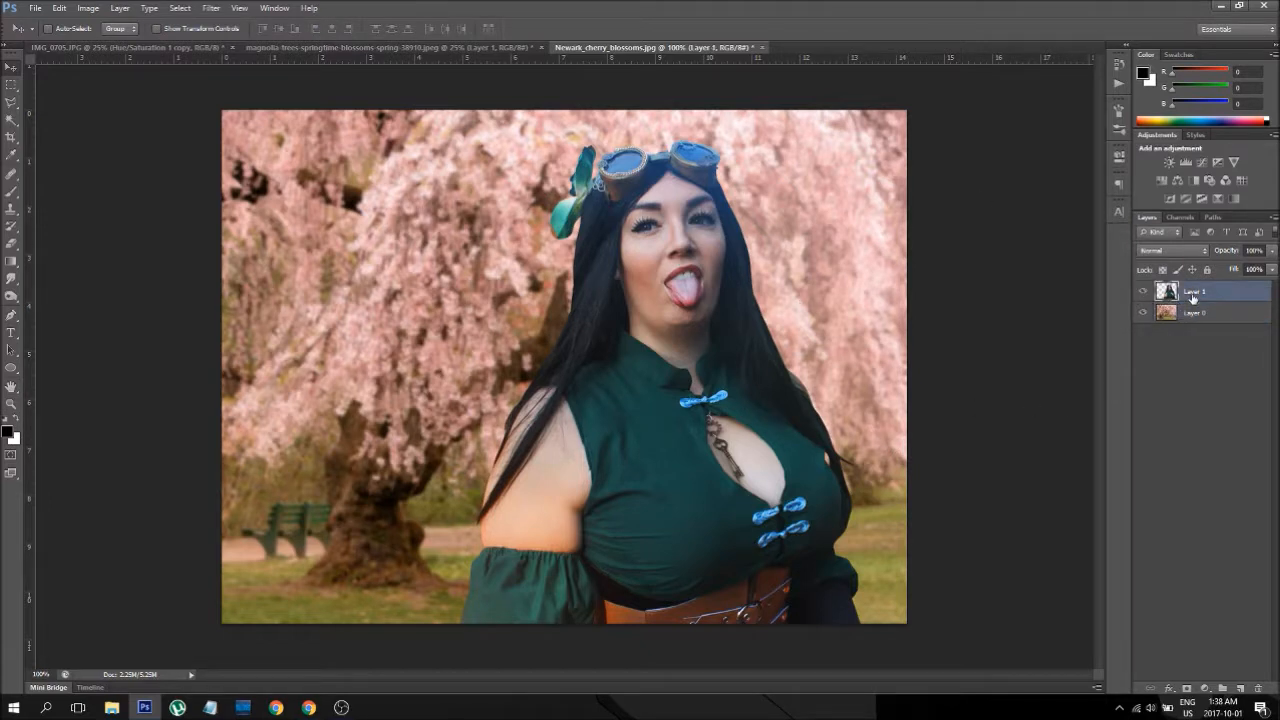
left_click(1169, 164)
left_click_drag(1008, 222, 1014, 219)
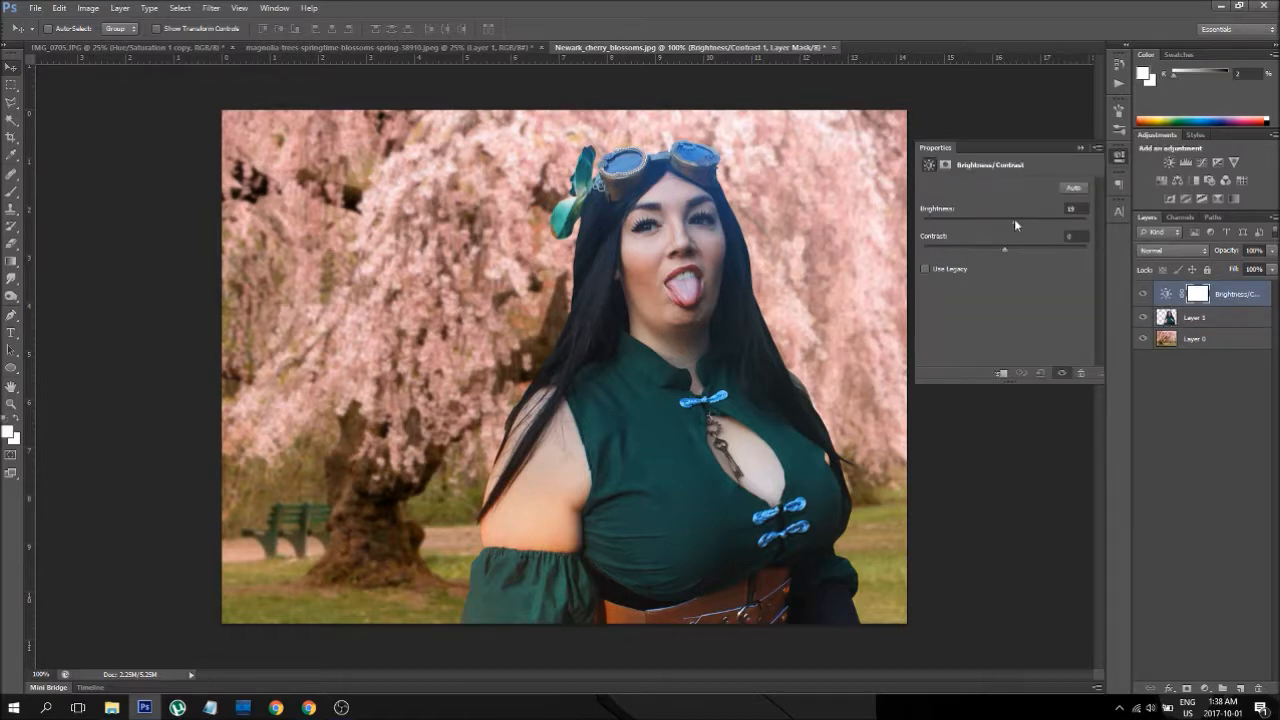
left_click(1001, 373)
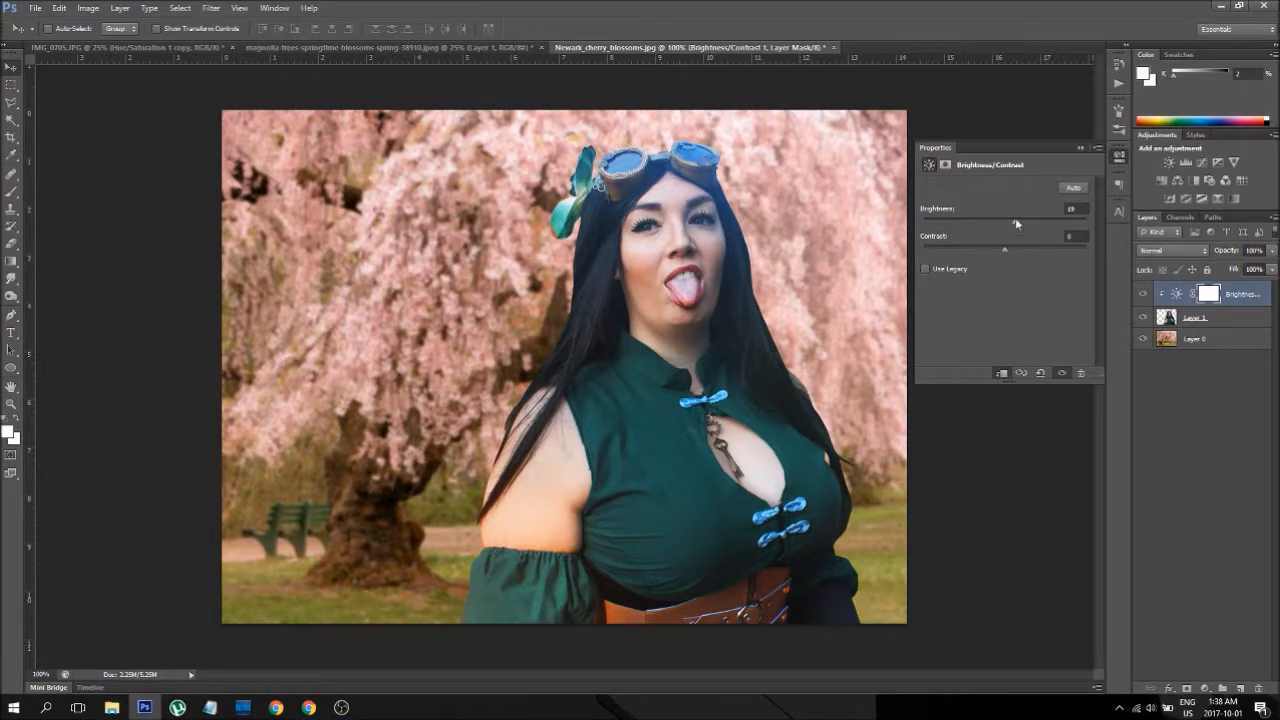
left_click(1079, 149)
Step: Add a default Hue/Saturation layer and, clipped above it, a Color Balance layer shifting midtones to about -19 magenta and slightly toward red
left_click(1161, 180)
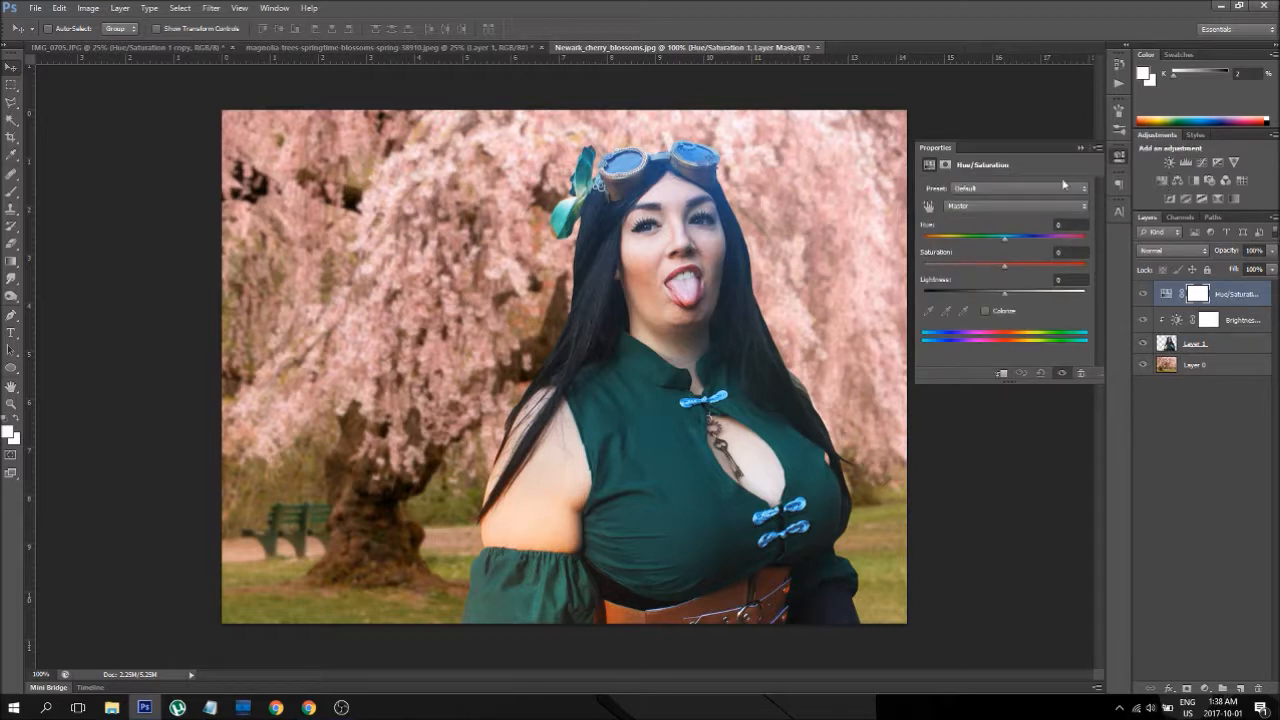
left_click(1080, 148)
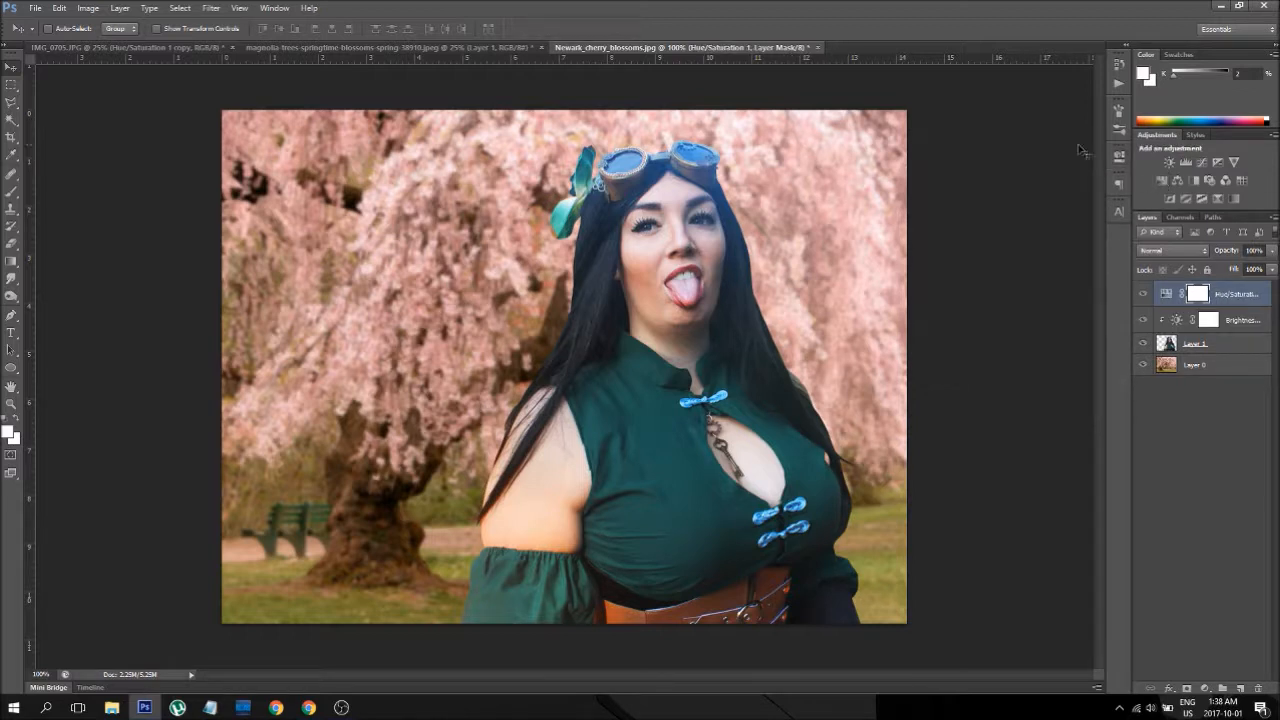
left_click(1177, 180)
left_click(973, 244)
left_click(1001, 375)
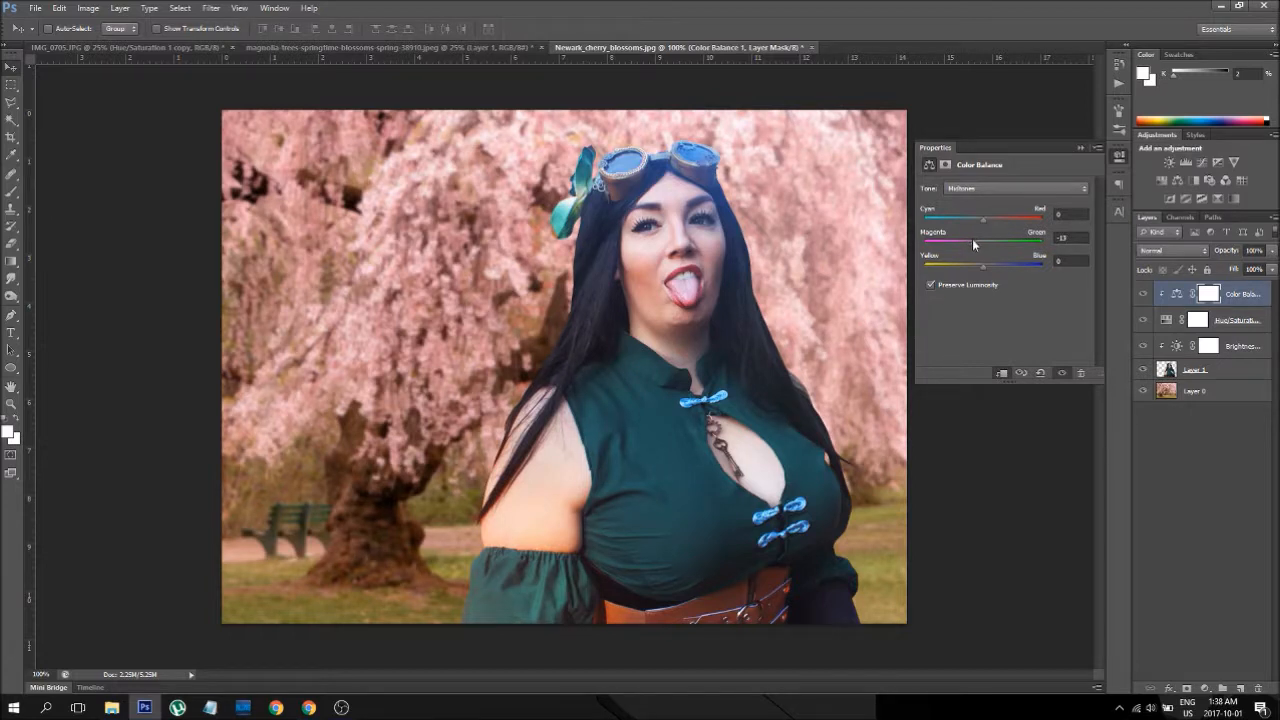
left_click(987, 216)
left_click(1080, 149)
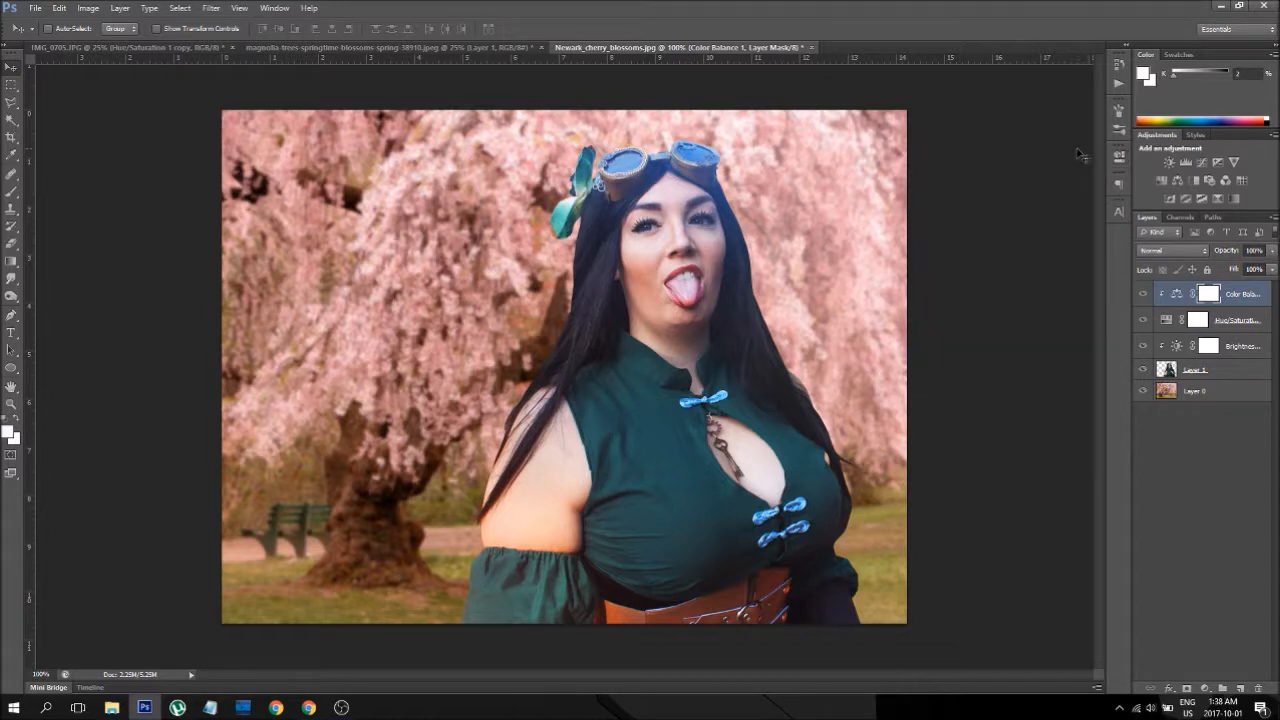